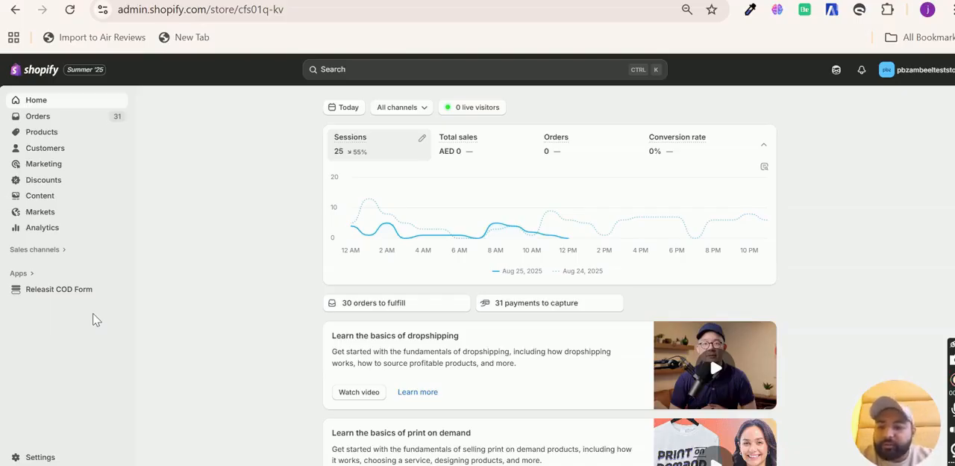
# Step: Search the store's apps for "pumper" and open the Pumper Bundles listing
pyautogui.click(29, 276)
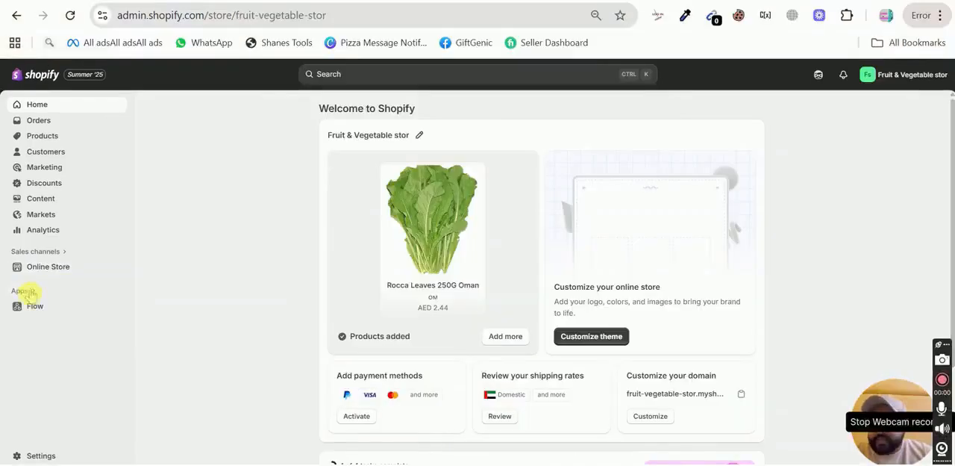
pyautogui.click(33, 294)
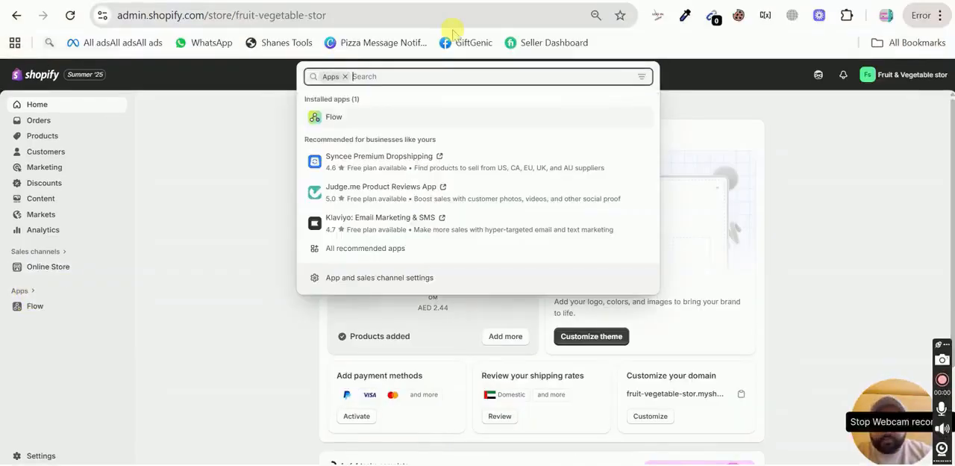
pyautogui.write('pumper')
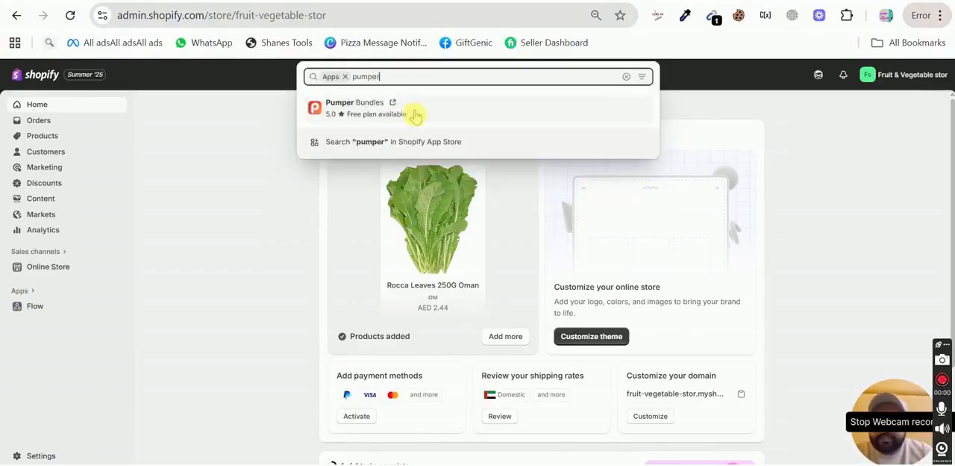
pyautogui.click(415, 113)
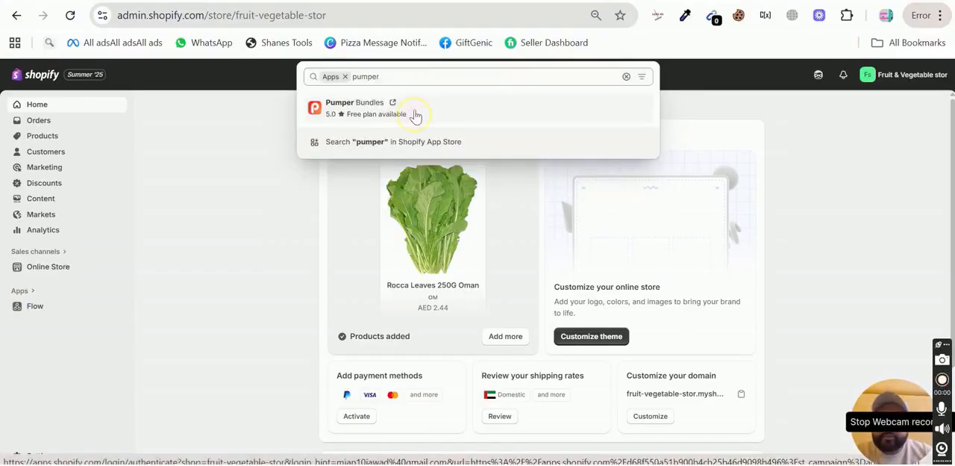
# Step: Install the Pumper Bundles app on the store
pyautogui.scroll(-10, 486, 289)
pyautogui.click(144, 214)
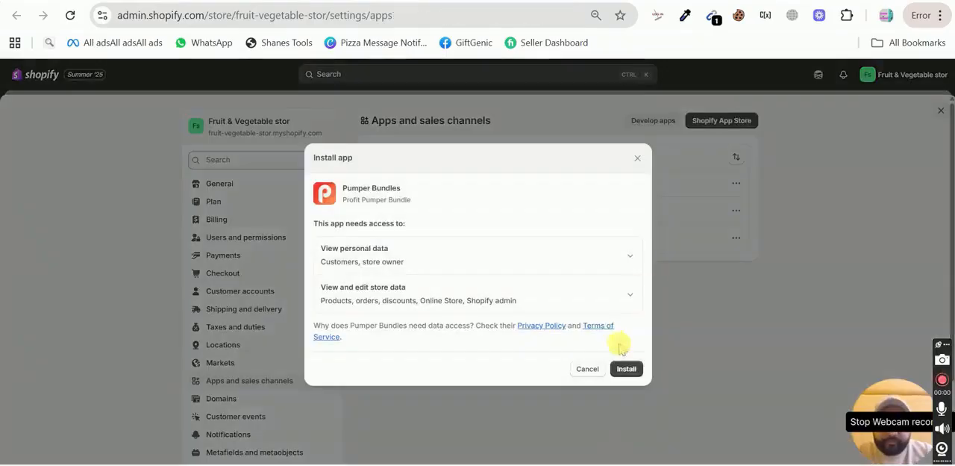
pyautogui.click(626, 369)
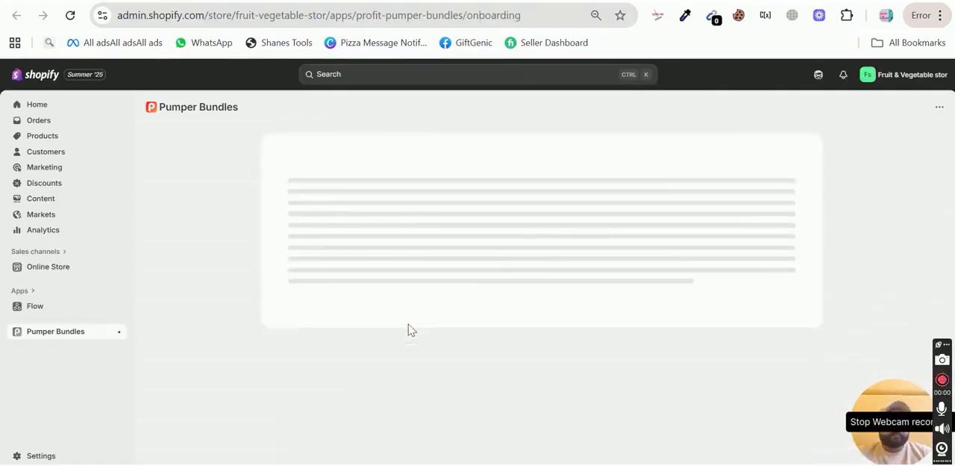
# Step: Start Pumper Bundles with the Free Plan instead of a paid trial
pyautogui.scroll(-3, 408, 323)
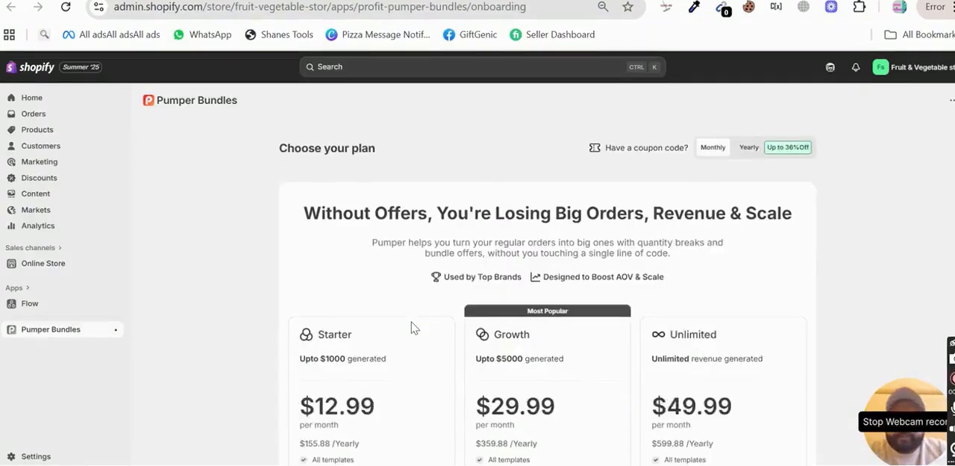
pyautogui.scroll(-2, 410, 324)
pyautogui.scroll(-3, 651, 287)
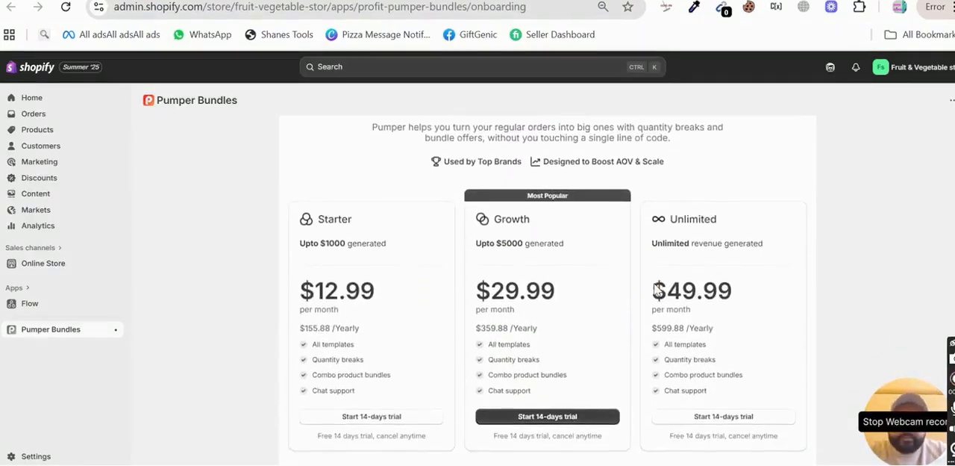
pyautogui.scroll(-3, 654, 290)
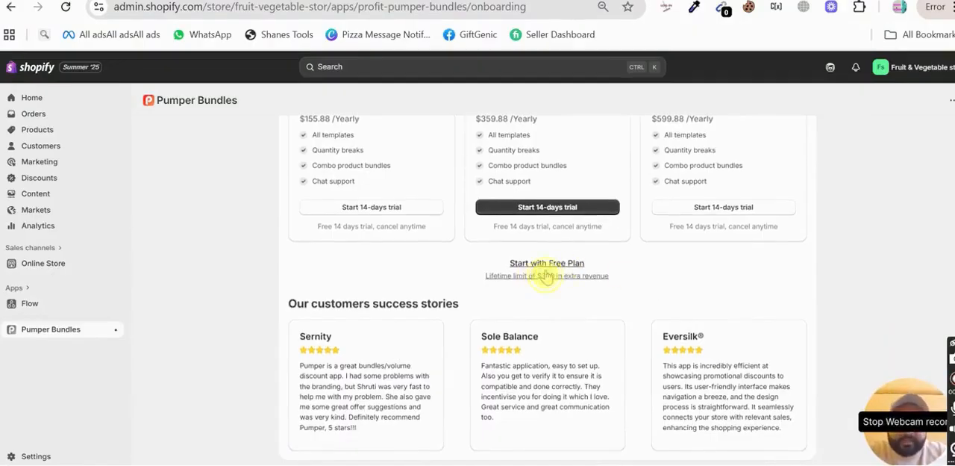
pyautogui.click(546, 274)
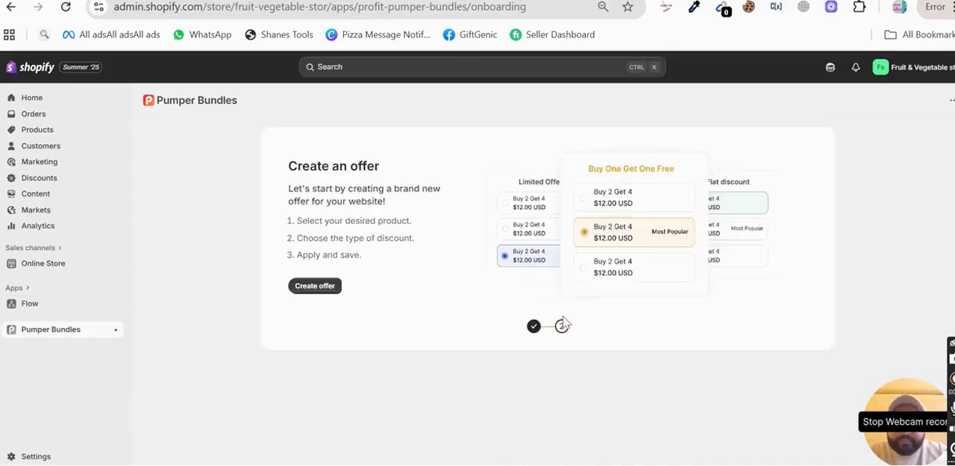
# Step: Create a new offer of the Quantity Break type
pyautogui.click(318, 287)
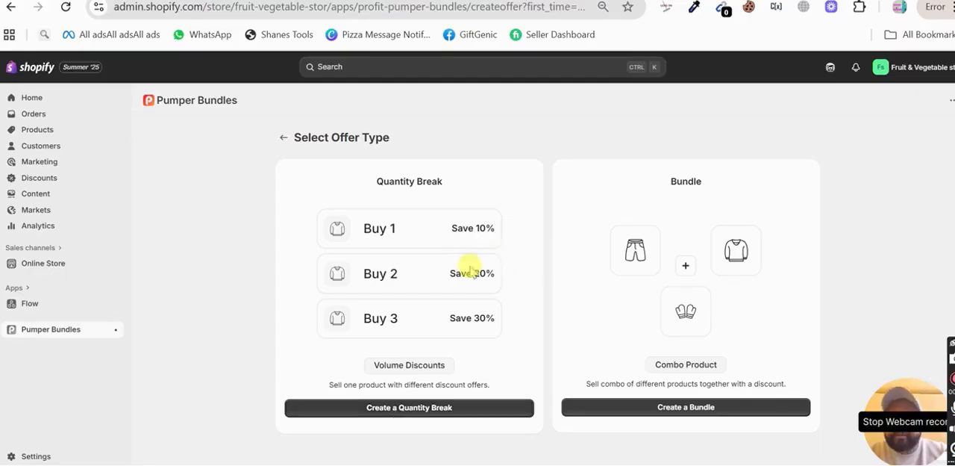
pyautogui.click(381, 411)
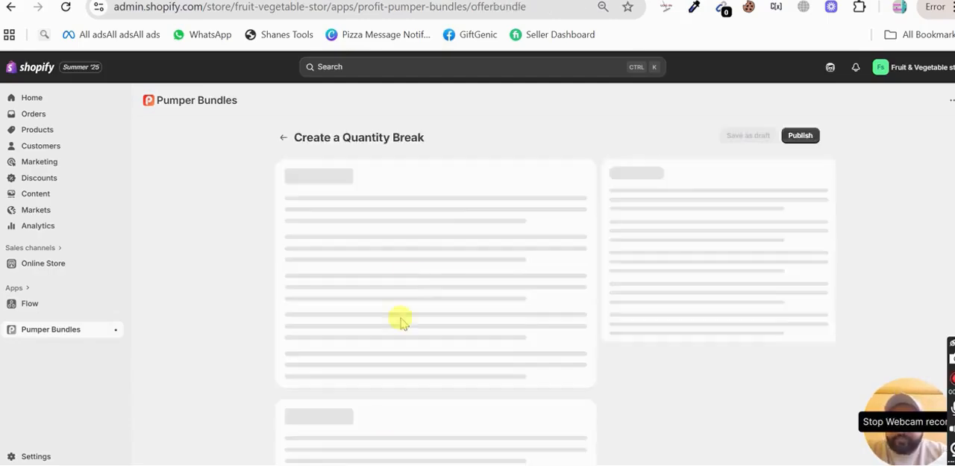
pyautogui.scroll(-1, 441, 286)
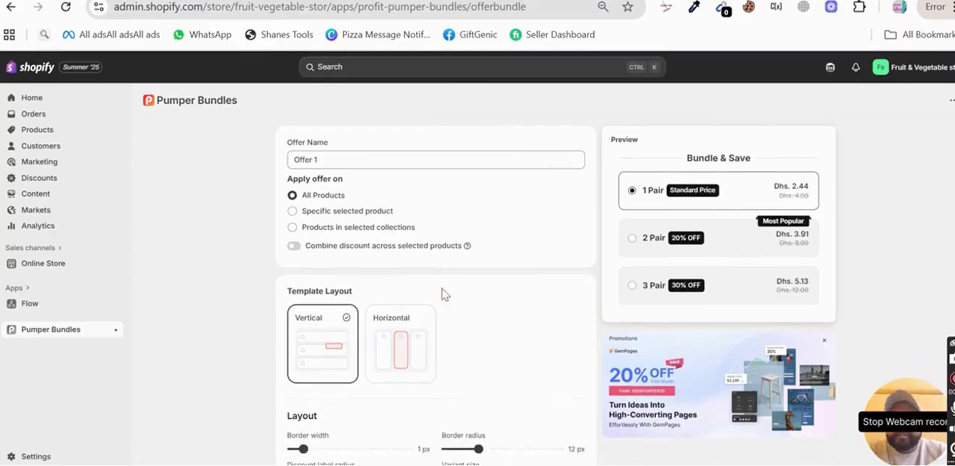
# Step: Try applying the offer to a specific selected product and switch it back to All Products
pyautogui.tripleClick(333, 165)
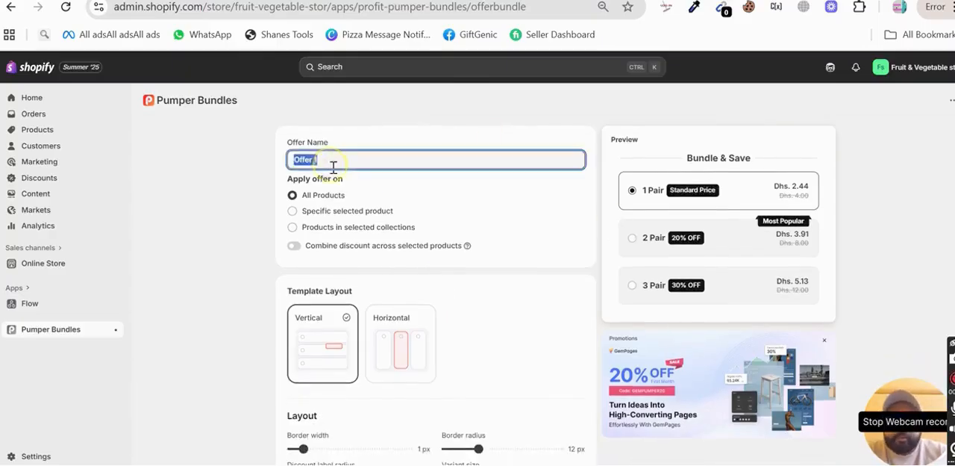
pyautogui.click(441, 143)
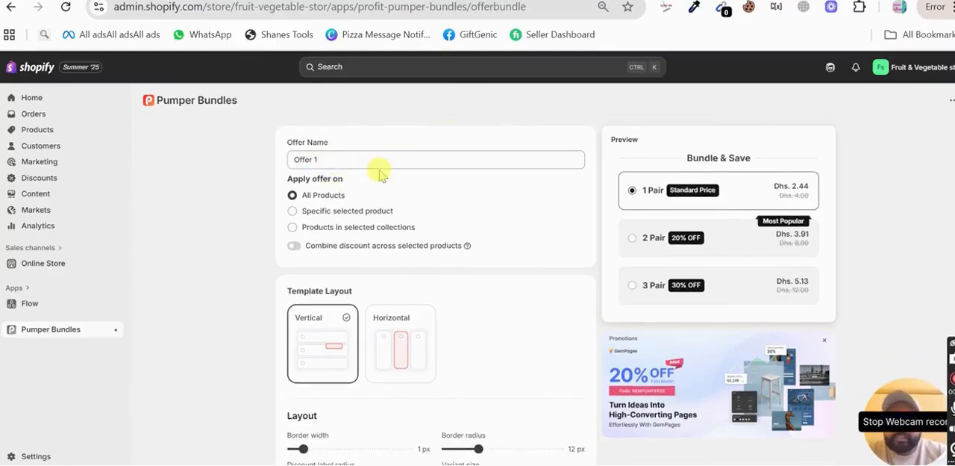
pyautogui.scroll(-1, 365, 182)
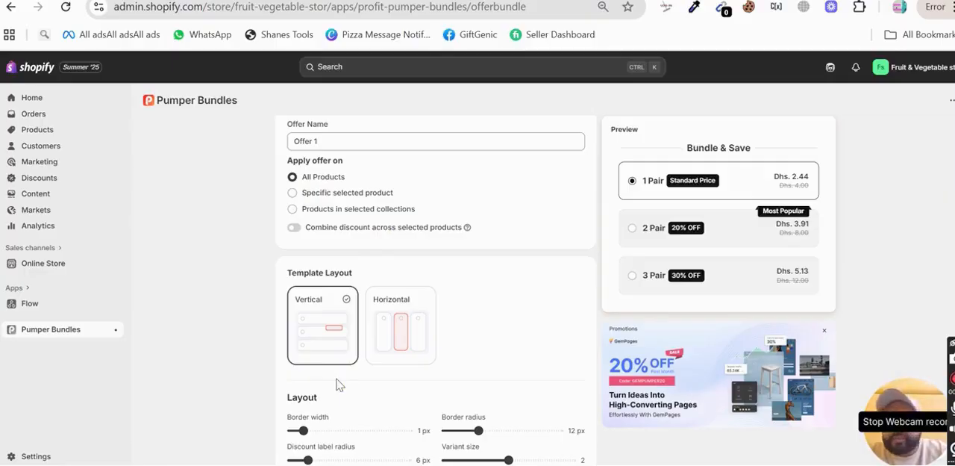
pyautogui.click(292, 193)
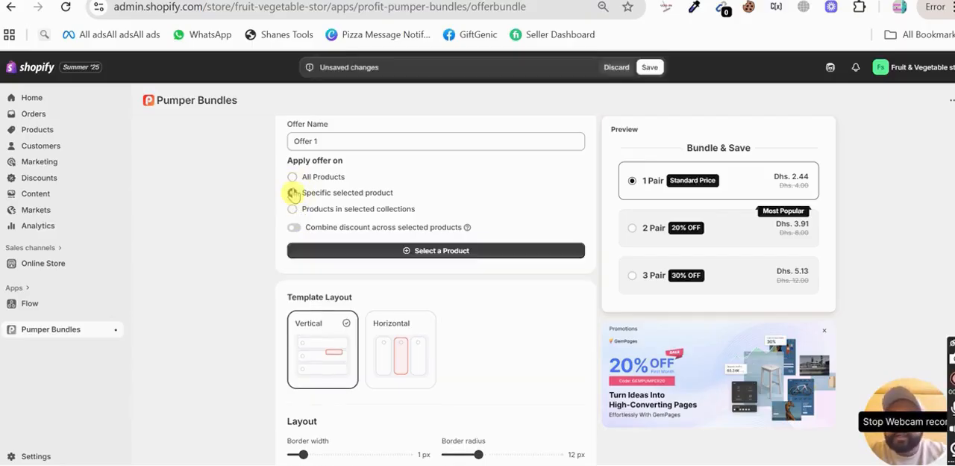
pyautogui.click(292, 177)
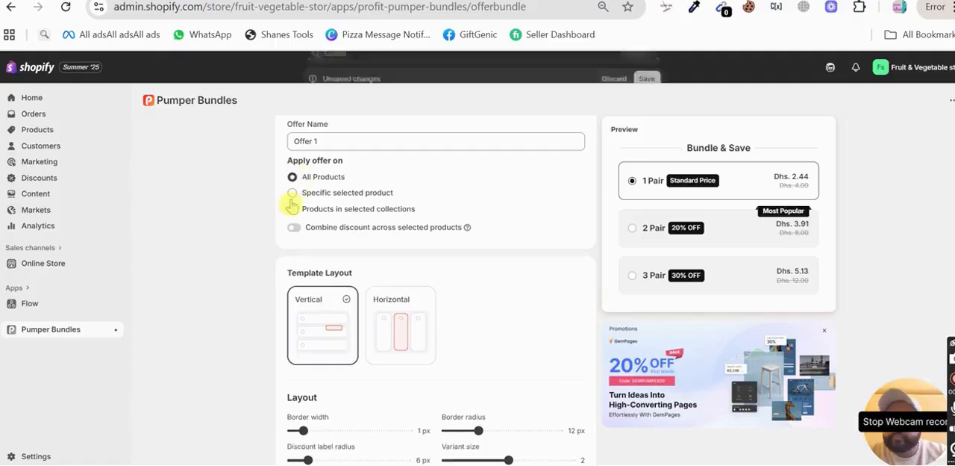
# Step: Try the Horizontal template layout and return the offer to the Vertical layout
pyautogui.scroll(-1, 368, 332)
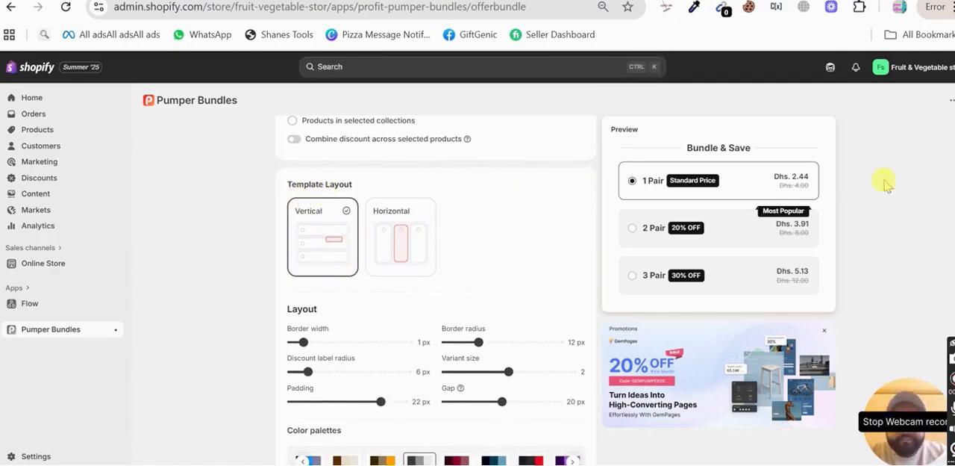
pyautogui.click(411, 237)
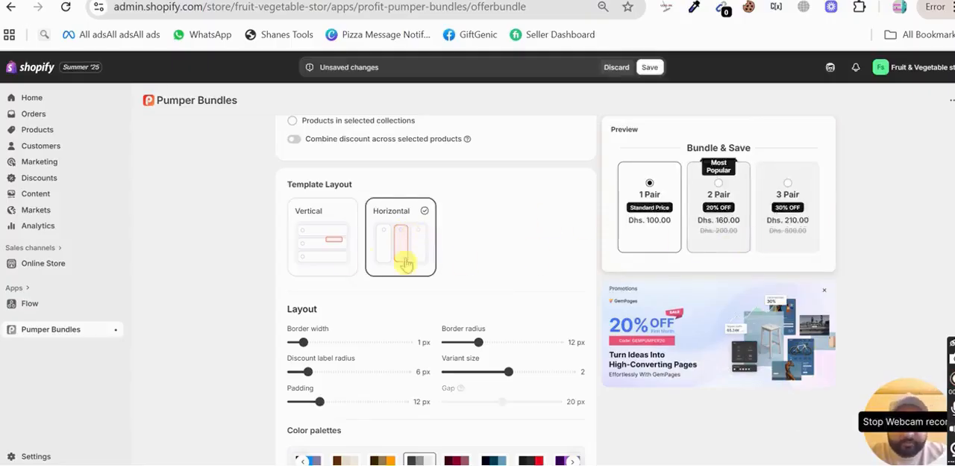
pyautogui.click(317, 260)
# Step: Try several color palettes for the offer and apply the black and red one
pyautogui.scroll(-3, 427, 295)
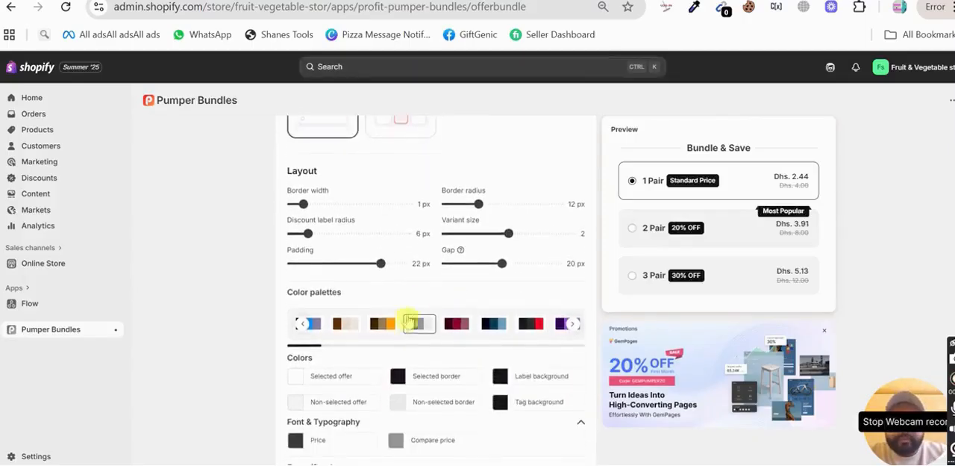
pyautogui.click(383, 323)
pyautogui.click(418, 326)
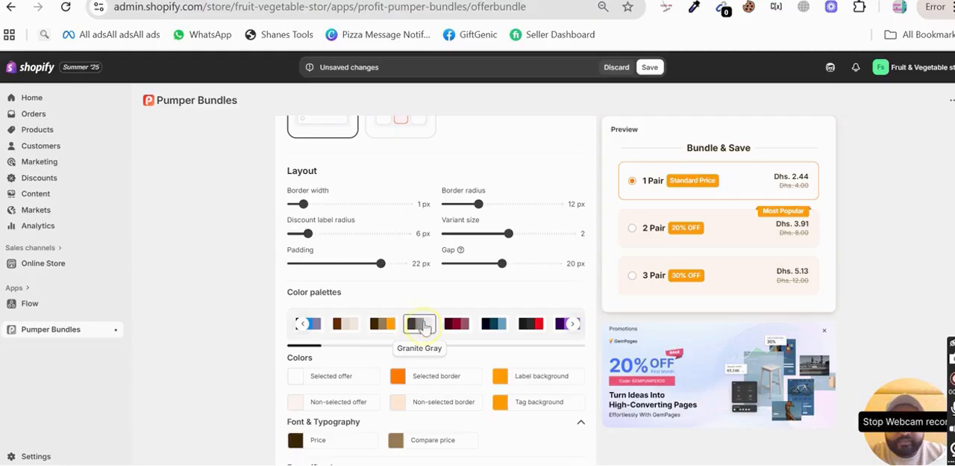
pyautogui.click(456, 323)
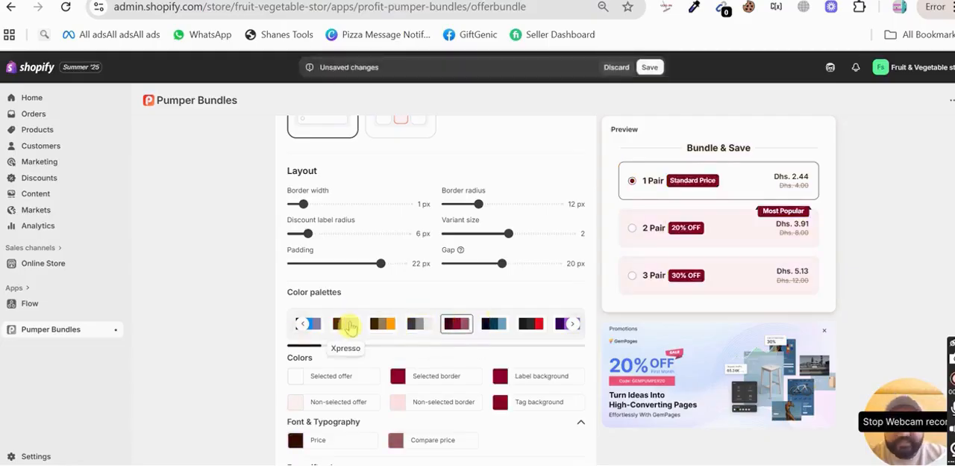
pyautogui.click(301, 326)
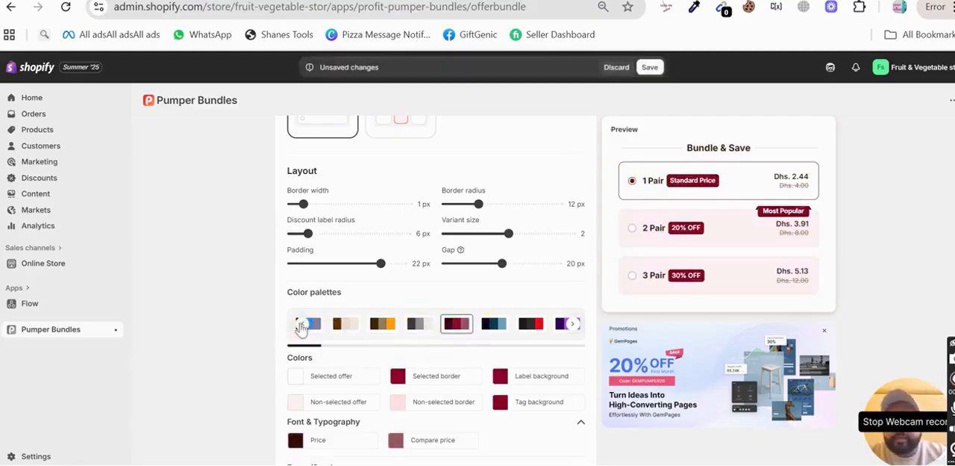
pyautogui.scroll(-1, 463, 359)
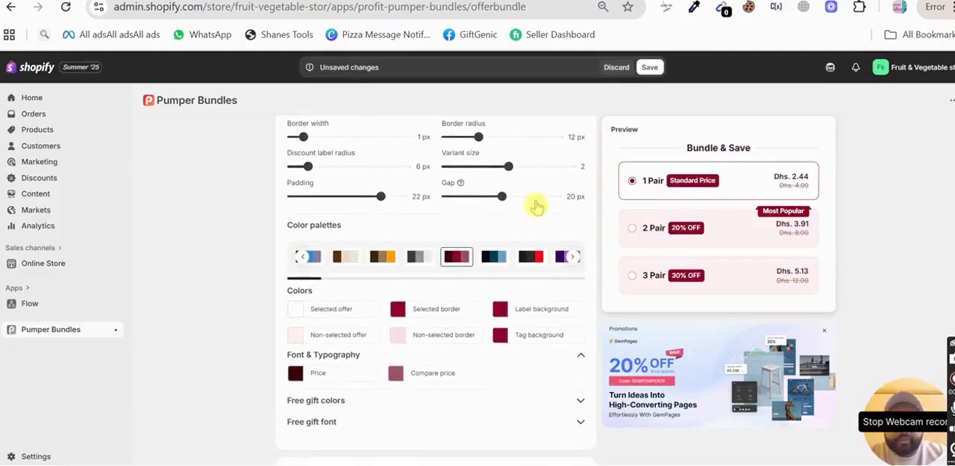
pyautogui.click(533, 258)
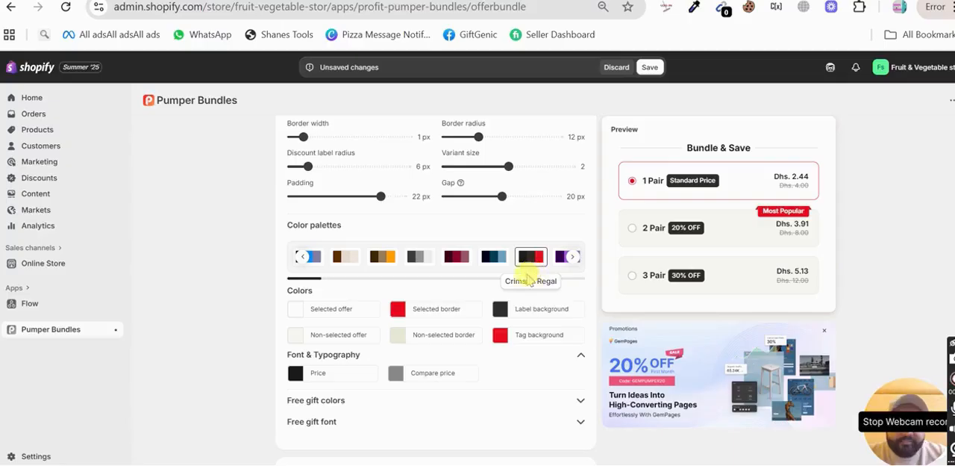
# Step: Change the selected border color to dark red and the tag background to light pink #f88a8f
pyautogui.click(396, 314)
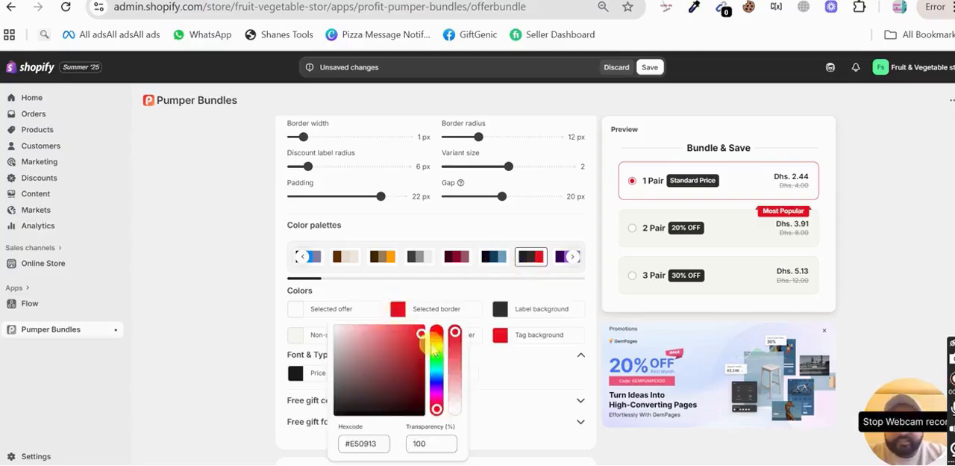
pyautogui.click(410, 377)
pyautogui.click(544, 375)
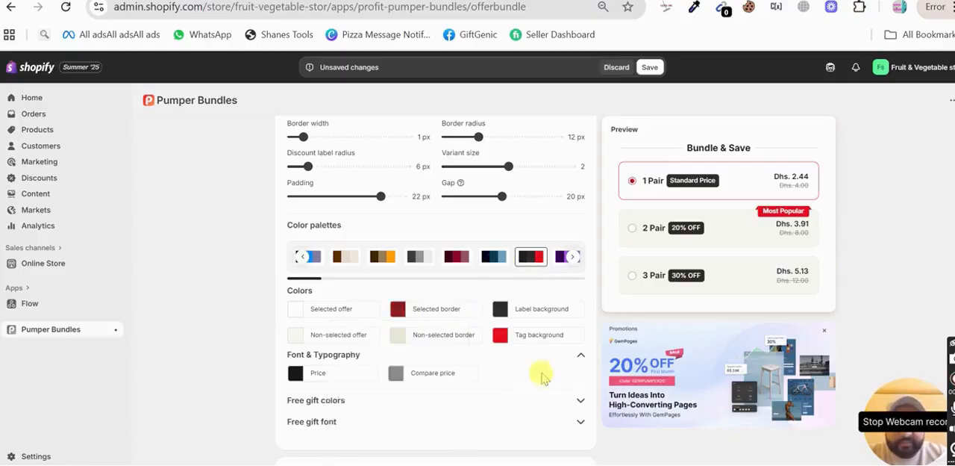
pyautogui.click(499, 338)
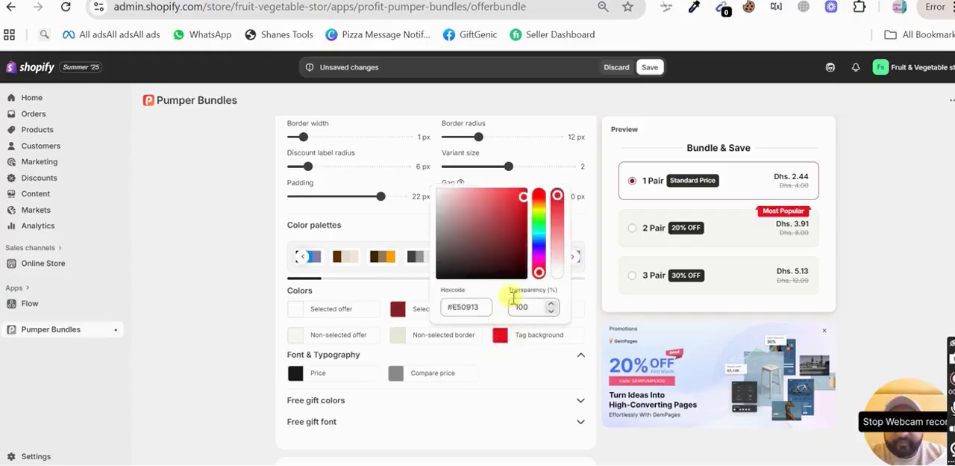
pyautogui.click(477, 191)
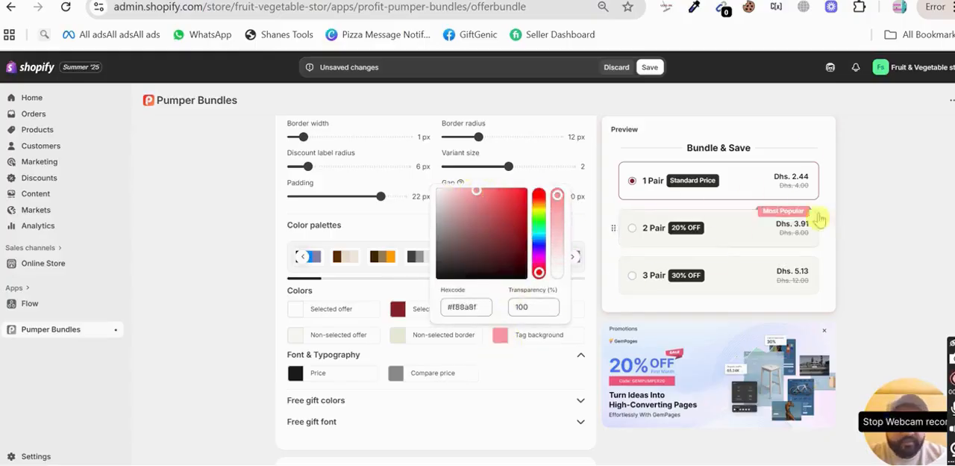
# Step: Expand the free gift colors and review the block title and the Tier 1 offer settings
pyautogui.click(522, 399)
pyautogui.scroll(-3, 515, 389)
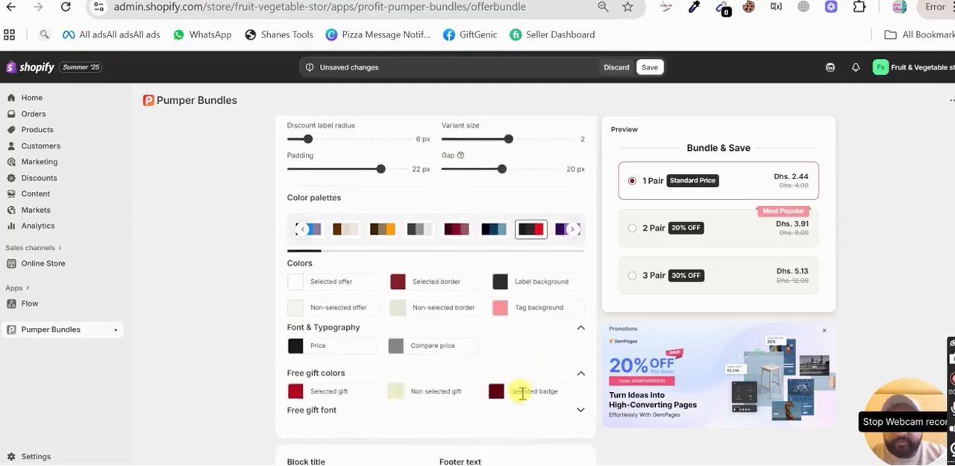
pyautogui.scroll(-3, 523, 393)
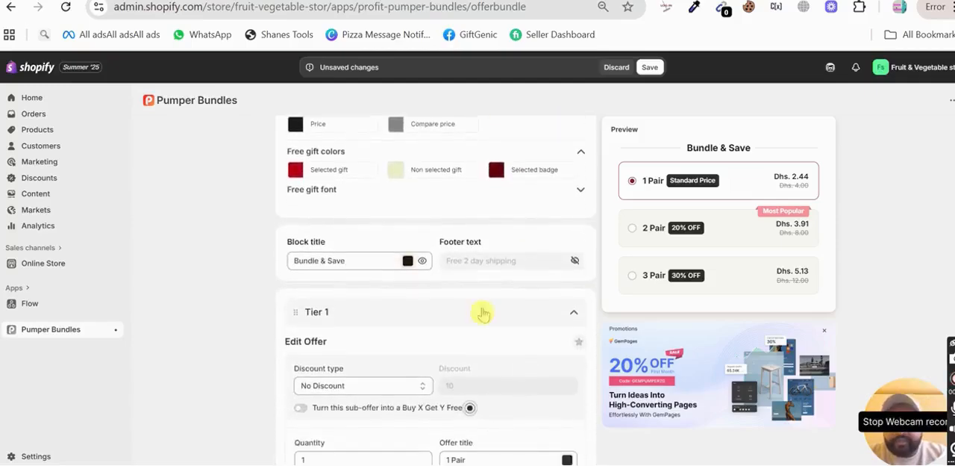
pyautogui.scroll(-2, 402, 211)
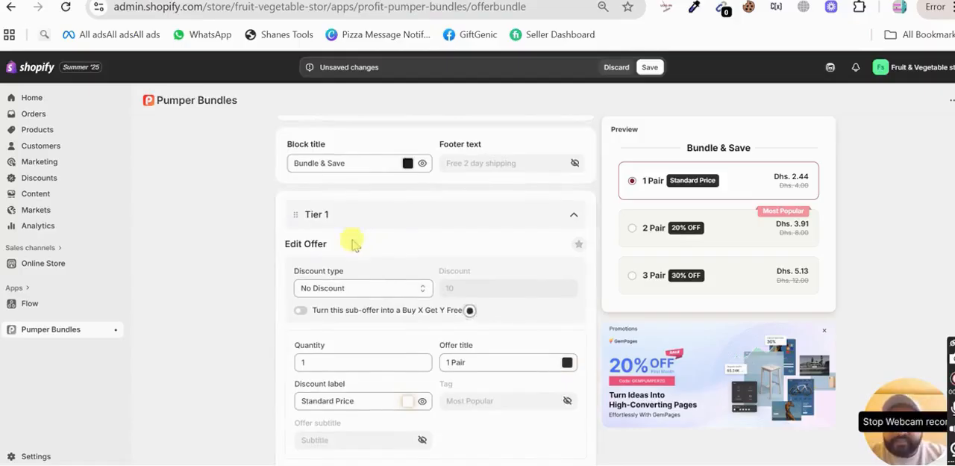
pyautogui.scroll(-1, 377, 278)
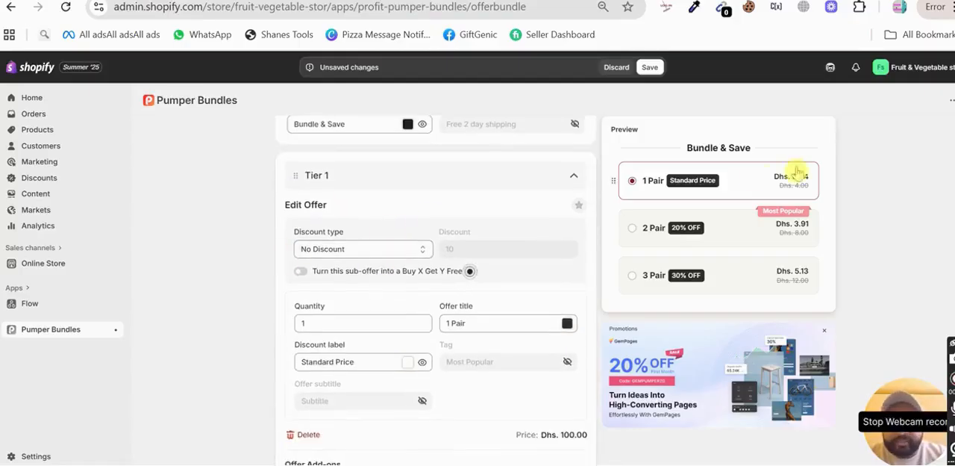
pyautogui.scroll(-1, 388, 281)
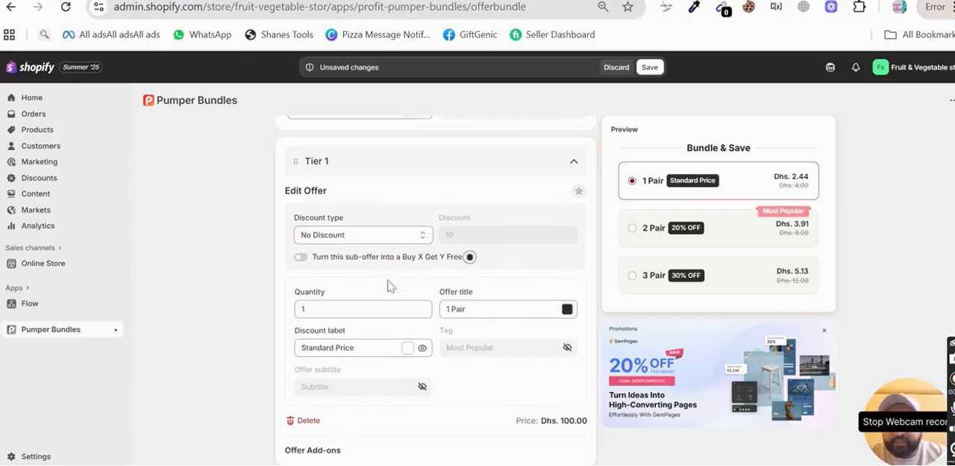
pyautogui.scroll(1, 315, 193)
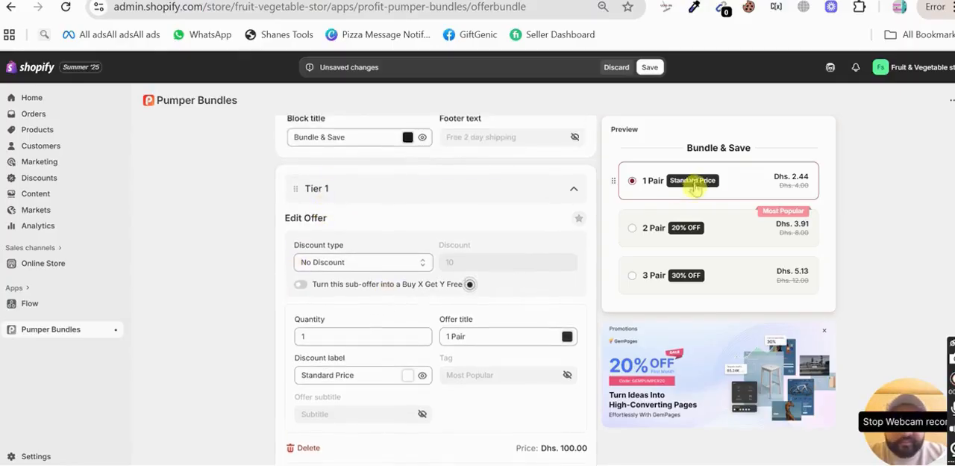
# Step: Review the Tier 1 discount type choices and its offer add-ons
pyautogui.click(355, 263)
pyautogui.click(355, 272)
pyautogui.scroll(-3, 355, 269)
pyautogui.scroll(1, 355, 270)
pyautogui.scroll(-5, 355, 271)
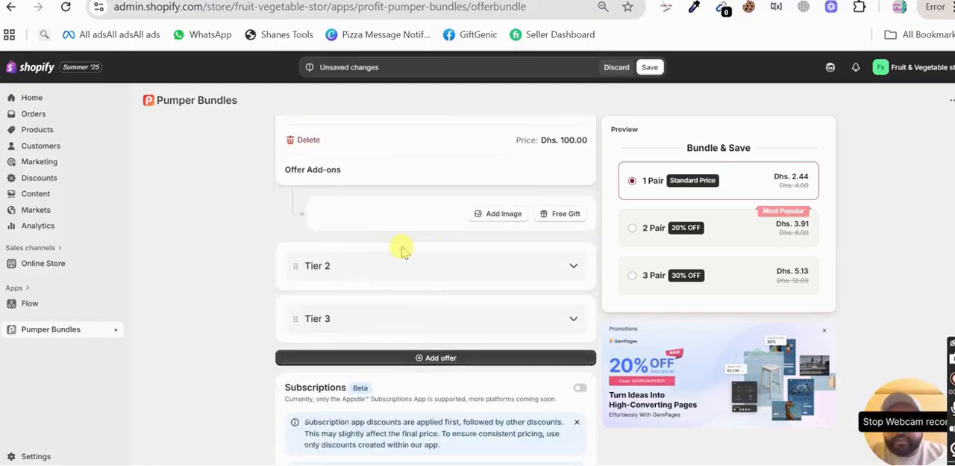
# Step: Expand Tier 2 and review its discount type choices, keeping the percentage discount, along with its discount and quantity fields
pyautogui.scroll(3, 423, 269)
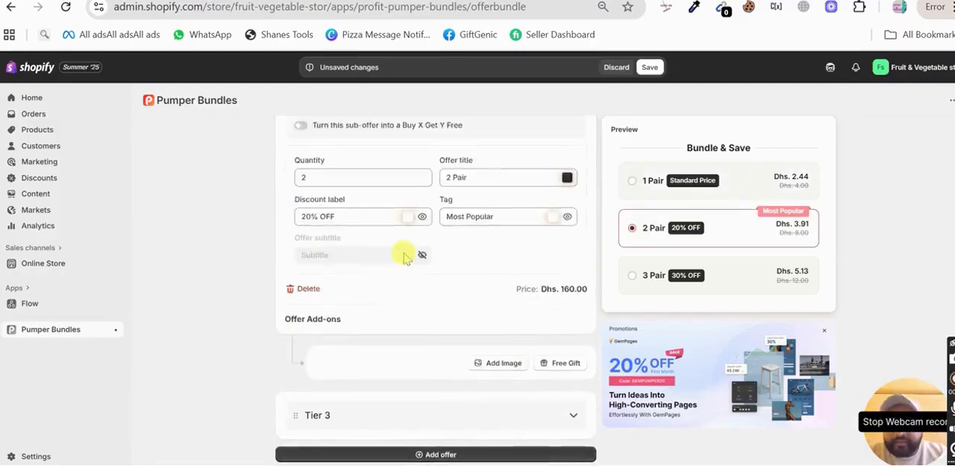
pyautogui.click(397, 204)
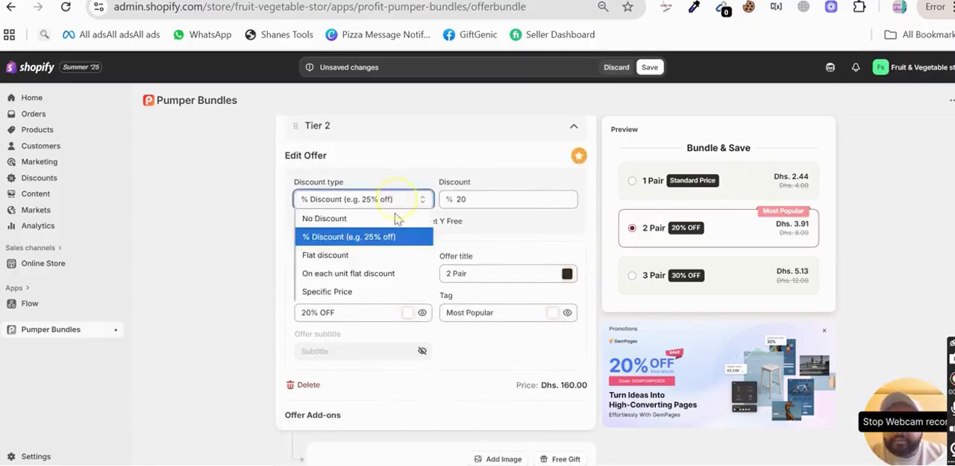
pyautogui.click(396, 239)
pyautogui.click(493, 200)
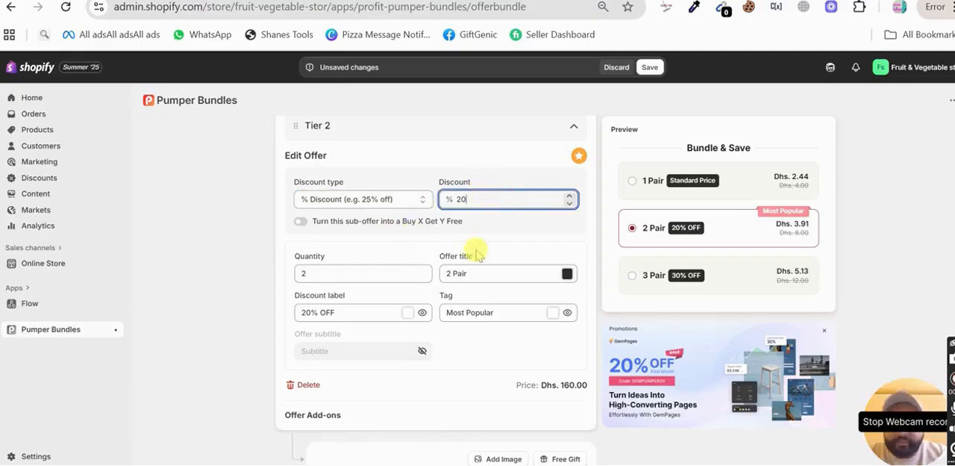
pyautogui.scroll(-1, 478, 253)
pyautogui.click(355, 227)
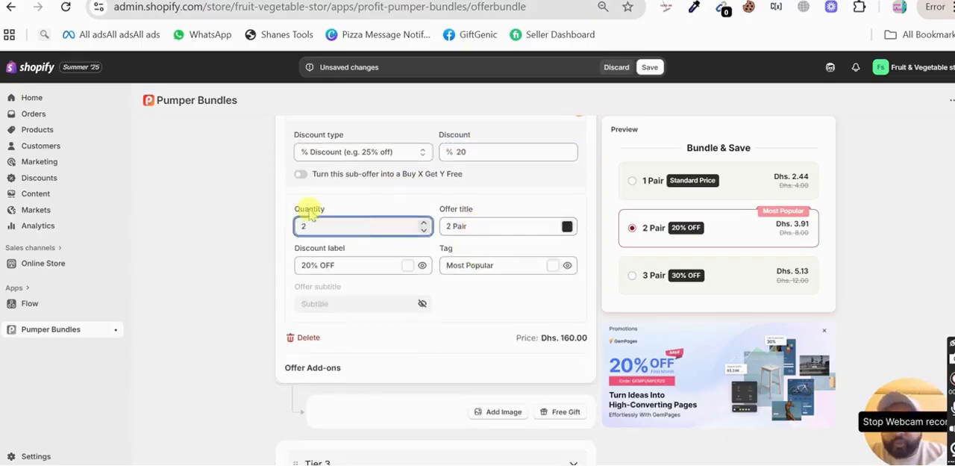
pyautogui.scroll(-2, 381, 265)
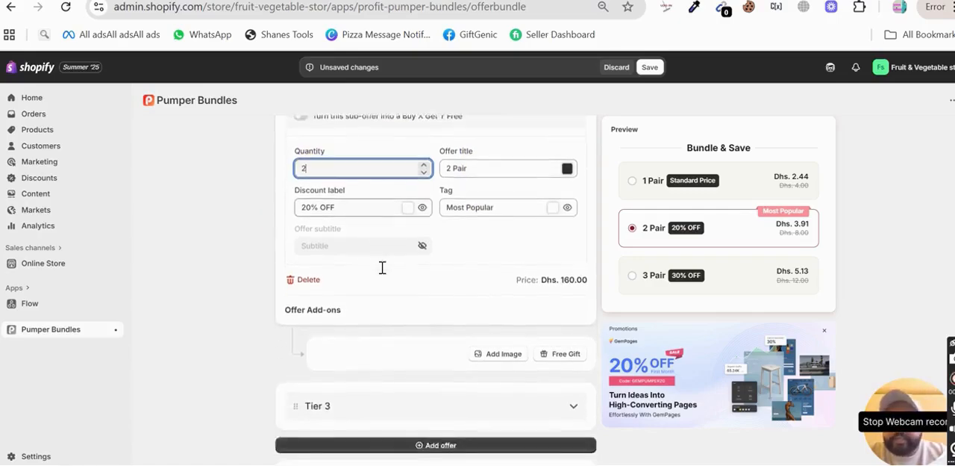
pyautogui.scroll(3, 500, 344)
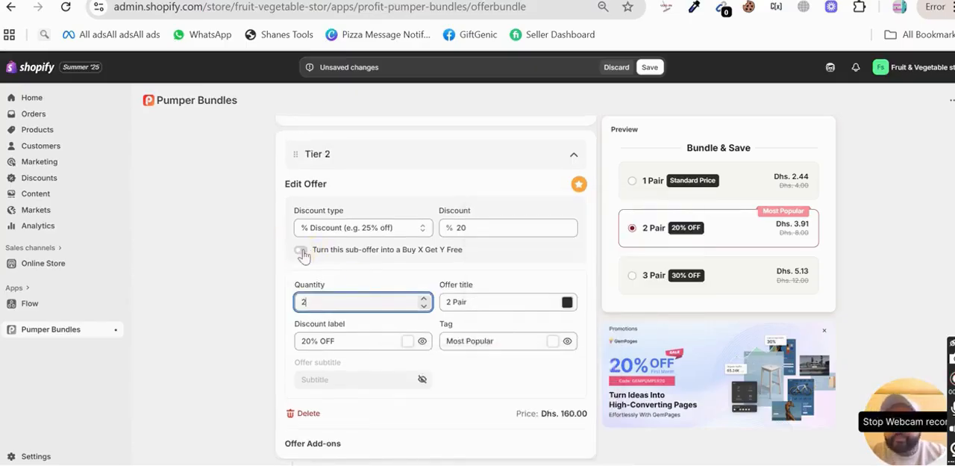
# Step: Try Tier 2 as a Buy X Get Y Free sub-offer with 1 free item, and switch the option back off
pyautogui.click(301, 251)
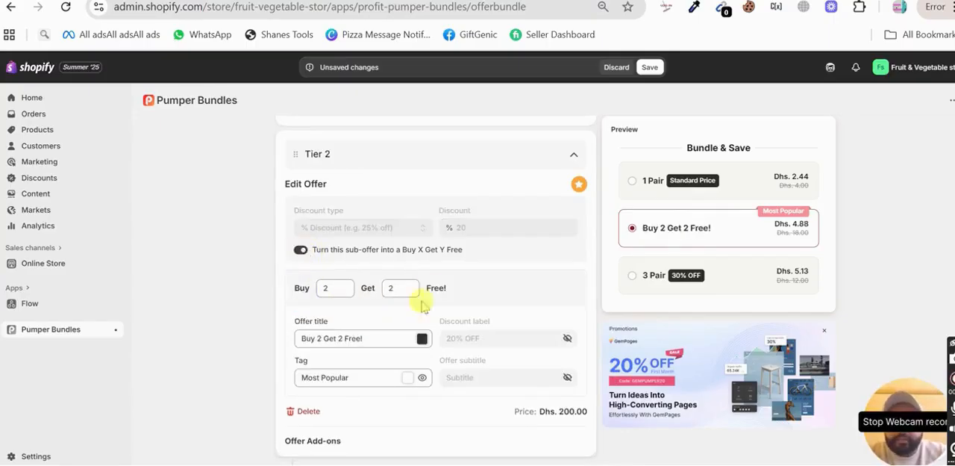
pyautogui.scroll(1, 415, 289)
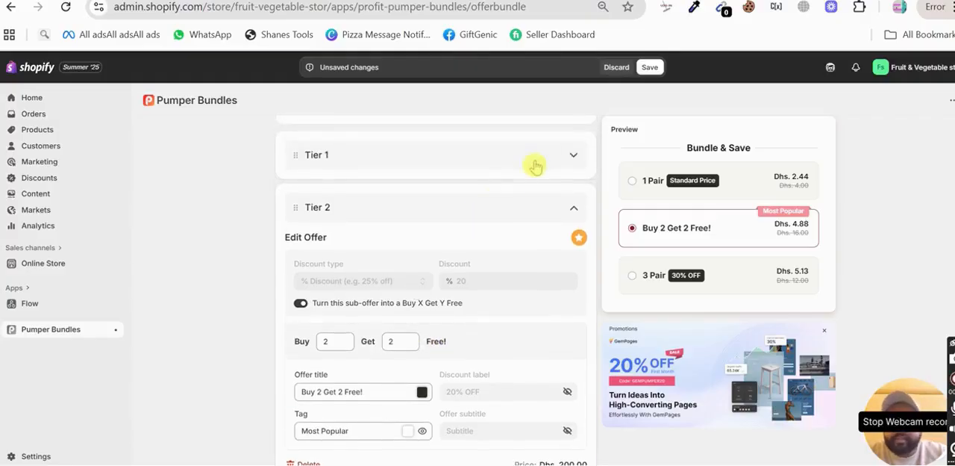
pyautogui.scroll(-1, 460, 314)
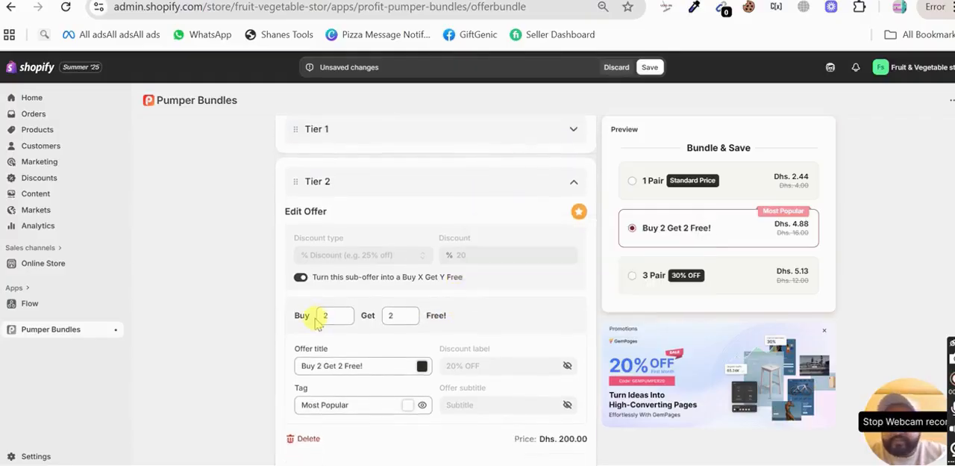
pyautogui.scroll(-2, 315, 320)
pyautogui.click(398, 208)
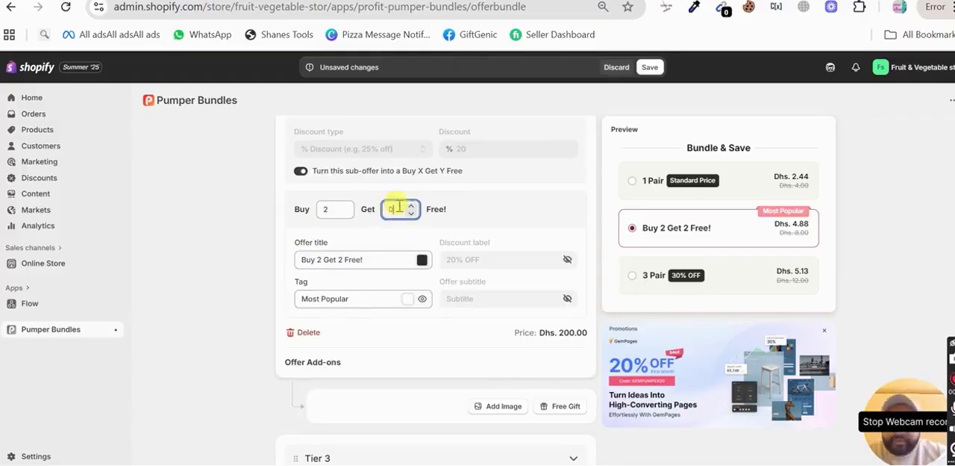
pyautogui.click(500, 223)
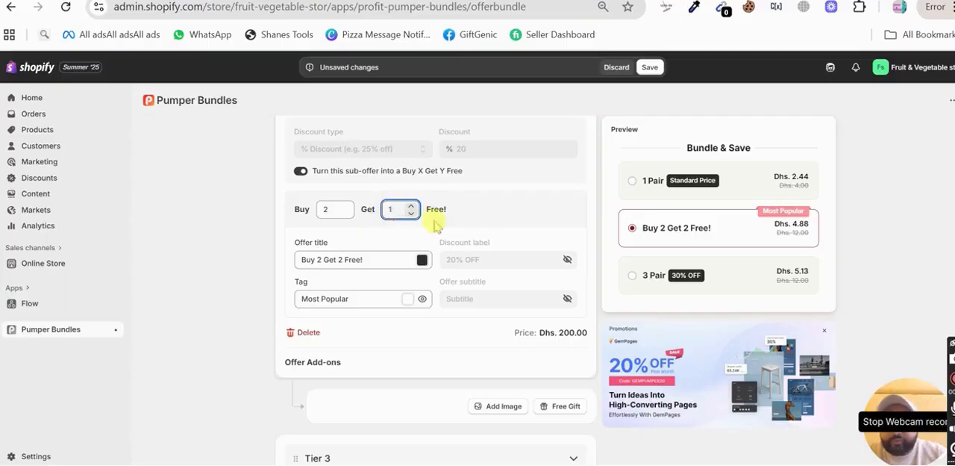
pyautogui.click(498, 214)
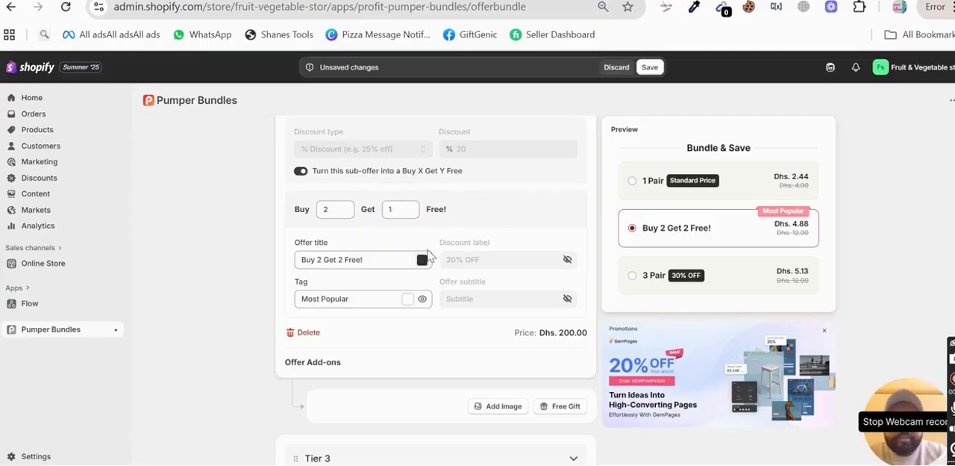
pyautogui.scroll(-2, 429, 256)
pyautogui.scroll(1, 429, 256)
pyautogui.click(302, 139)
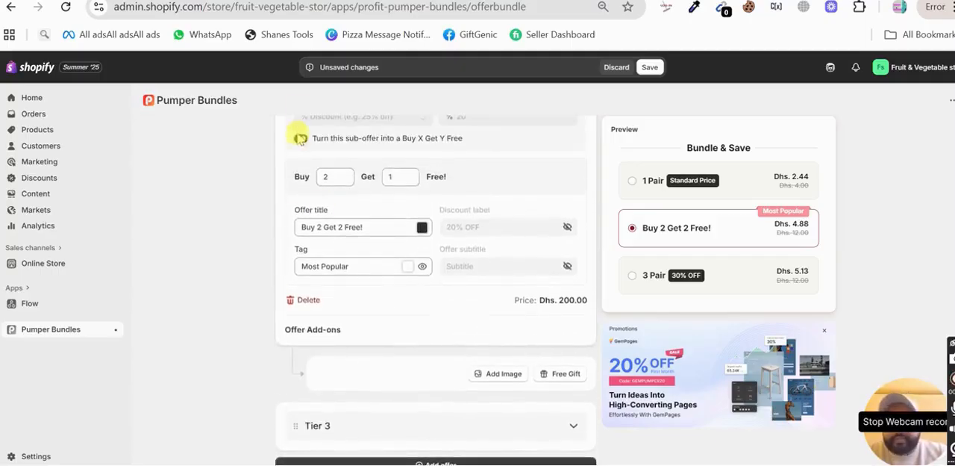
pyautogui.click(300, 140)
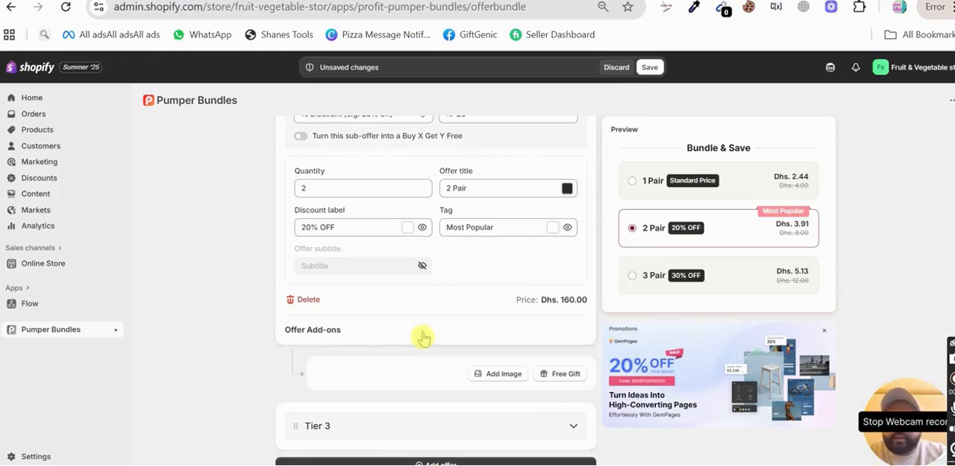
# Step: Add a free gift add-on to Tier 2 and view the selectable products without choosing one
pyautogui.click(558, 373)
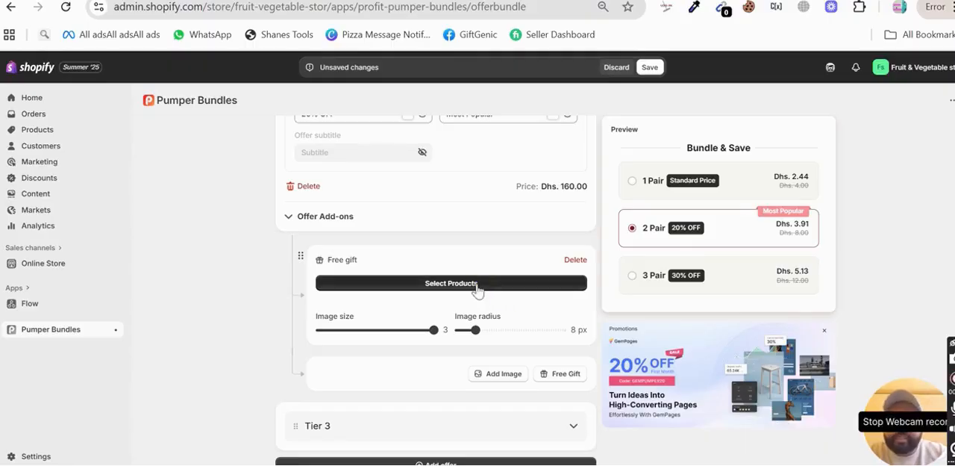
pyautogui.click(478, 287)
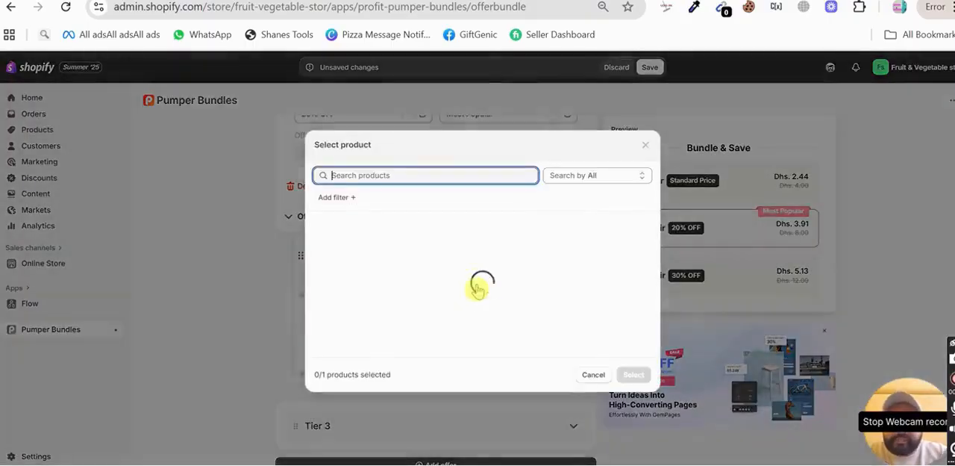
pyautogui.click(644, 145)
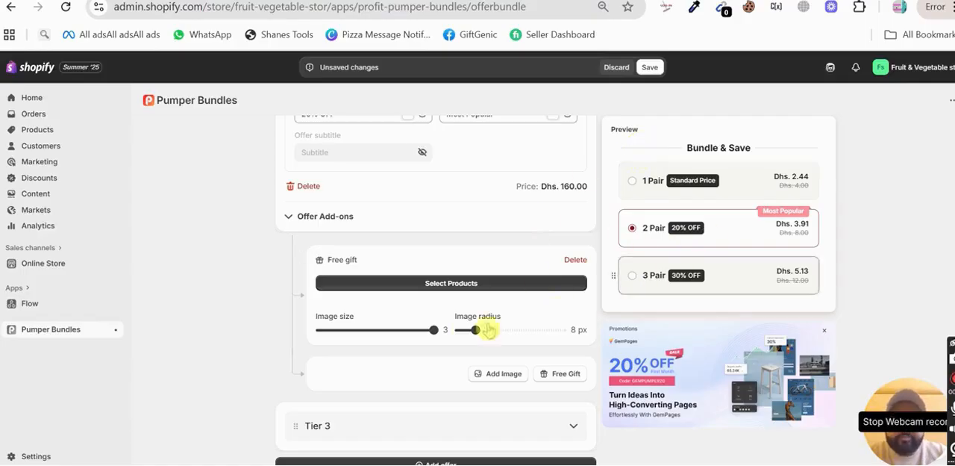
# Step: Expand Tier 3 and review its discount type, discount value and quantity settings
pyautogui.scroll(-3, 457, 335)
pyautogui.click(459, 338)
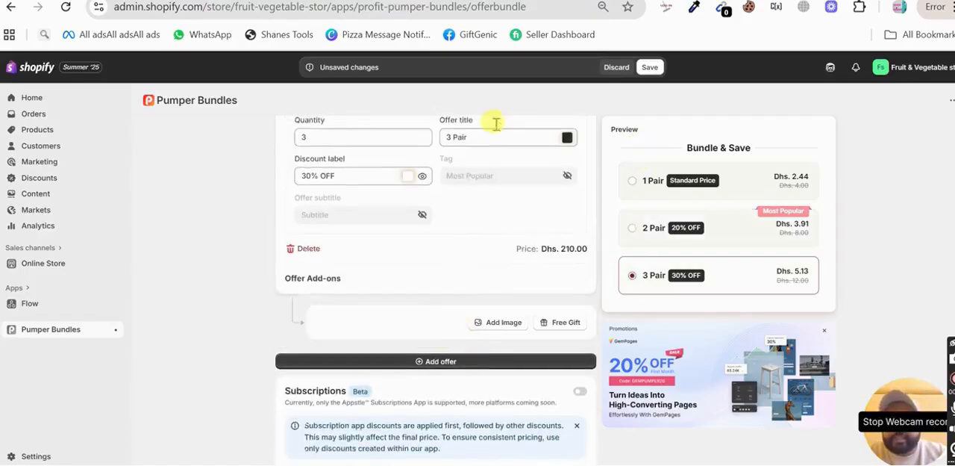
pyautogui.scroll(2, 495, 121)
pyautogui.scroll(2, 463, 218)
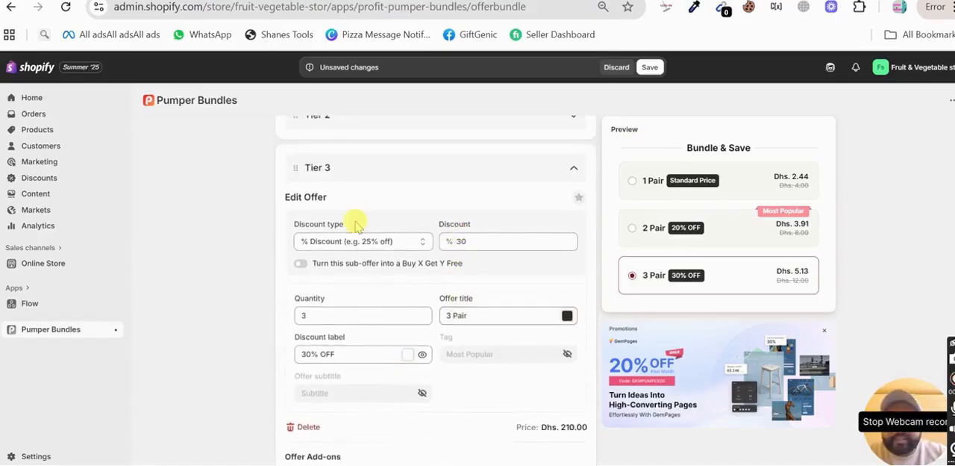
pyautogui.scroll(-2, 357, 224)
pyautogui.click(466, 174)
pyautogui.scroll(-1, 480, 320)
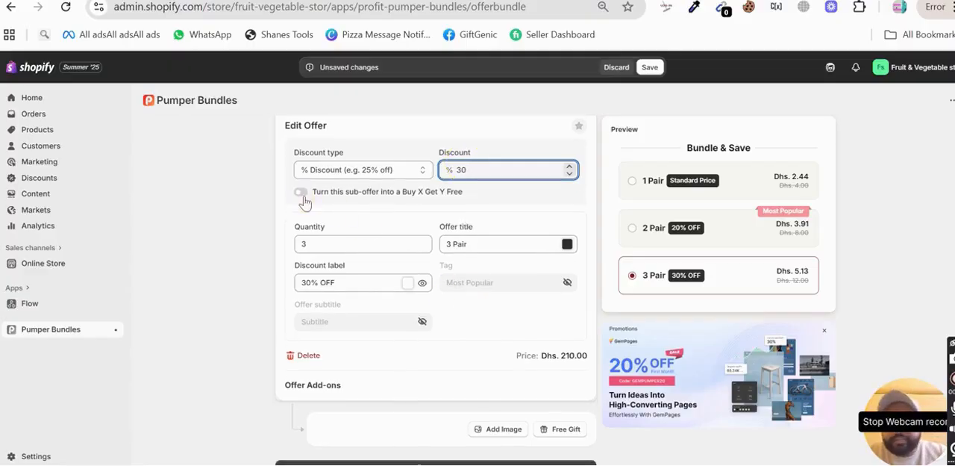
# Step: Try Tier 3 as a Buy X Get Y Free sub-offer, switch it back off, and view the free gift add-on example
pyautogui.click(300, 193)
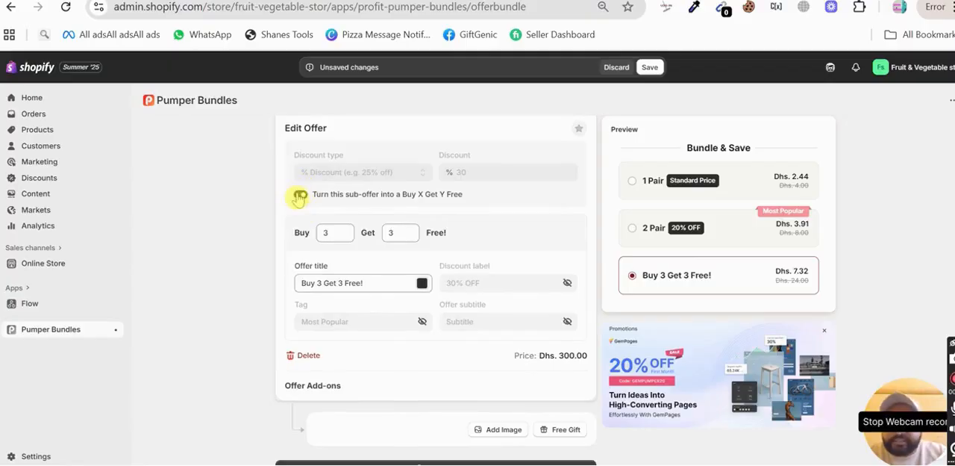
pyautogui.click(300, 194)
pyautogui.scroll(-2, 454, 315)
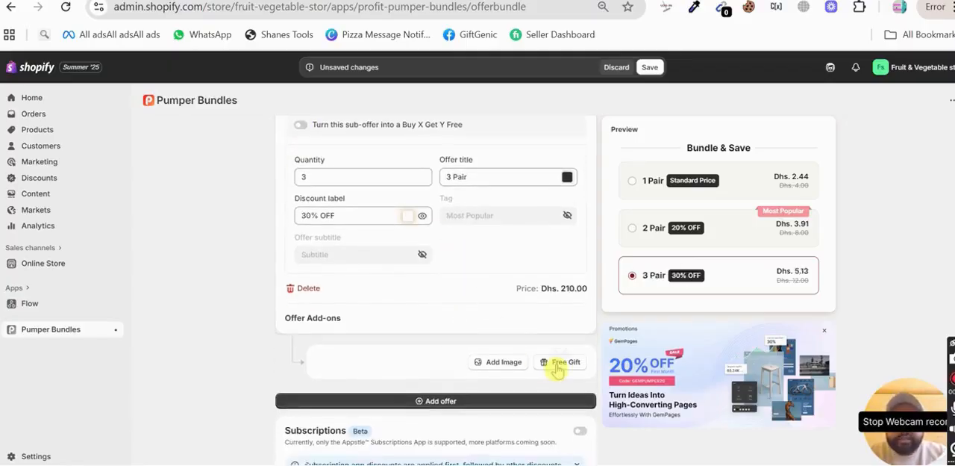
pyautogui.moveTo(559, 368)
pyautogui.scroll(-2, 558, 368)
pyautogui.scroll(1, 558, 369)
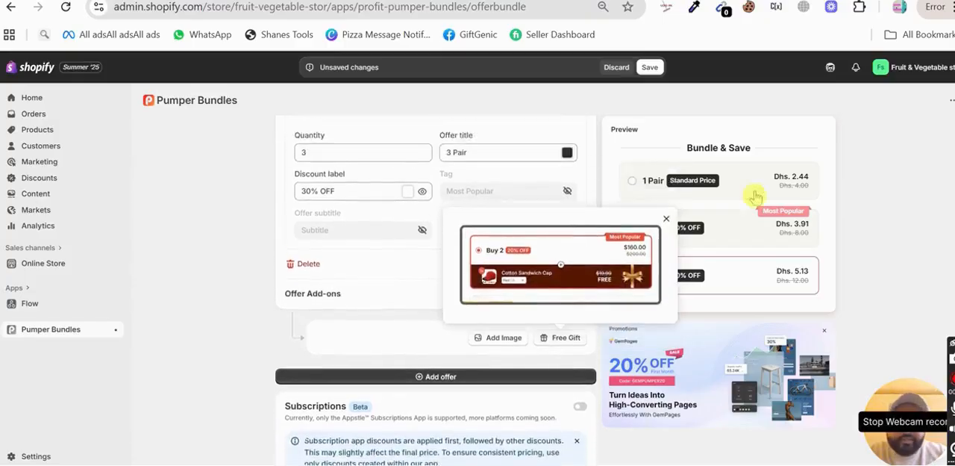
pyautogui.moveTo(398, 314); pyautogui.dragTo(610, 351)
# Step: Collapse Tier 3, reopen it to check its deletion and add-on options, and collapse it again
pyautogui.scroll(6, 406, 265)
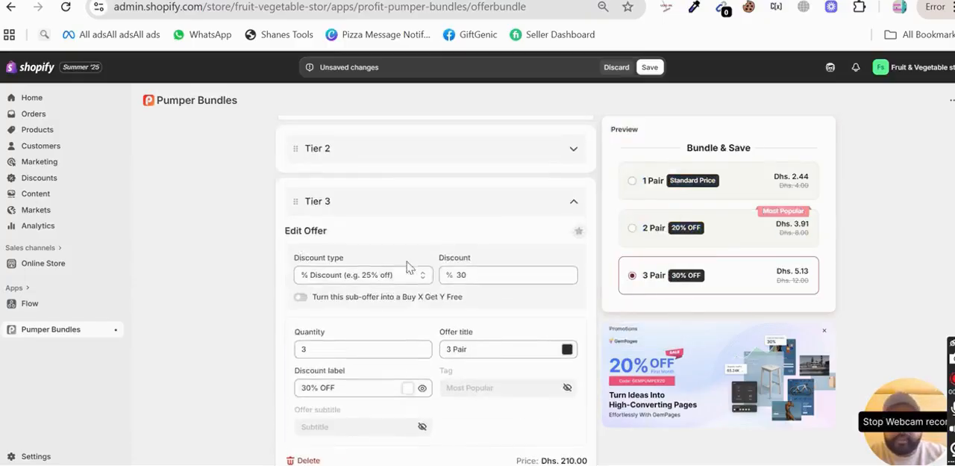
pyautogui.click(574, 205)
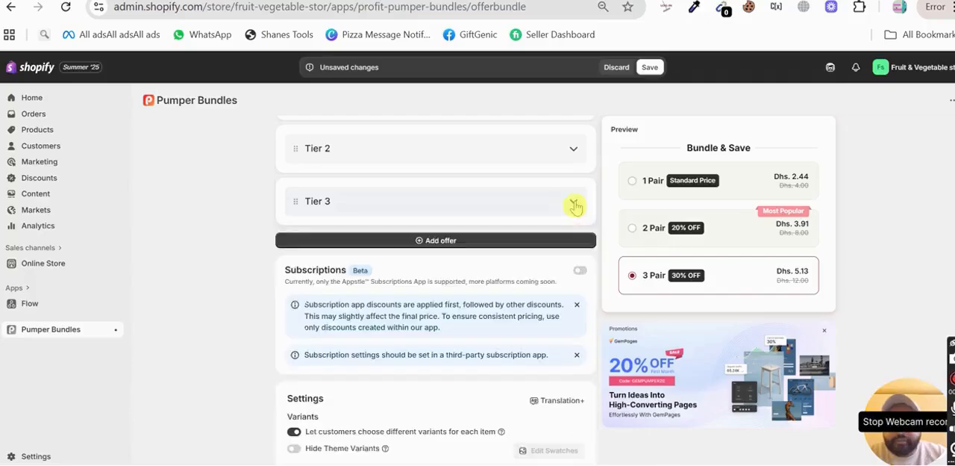
pyautogui.click(550, 213)
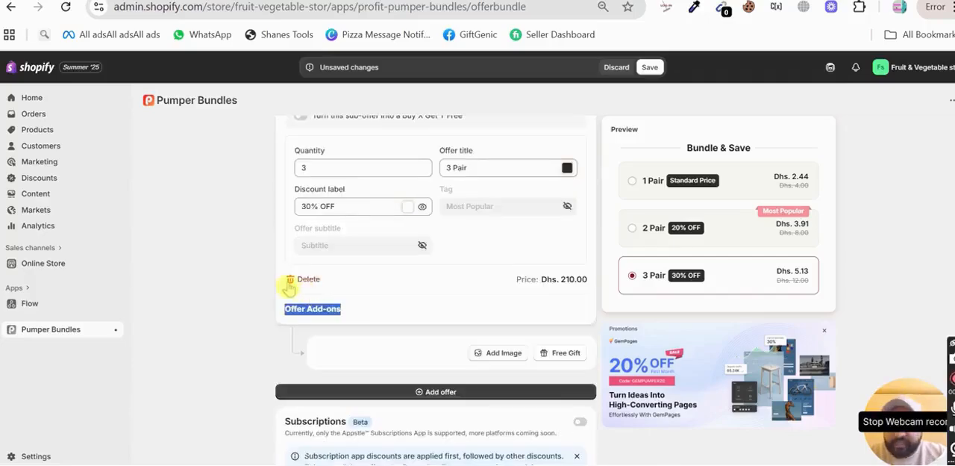
pyautogui.scroll(5, 359, 283)
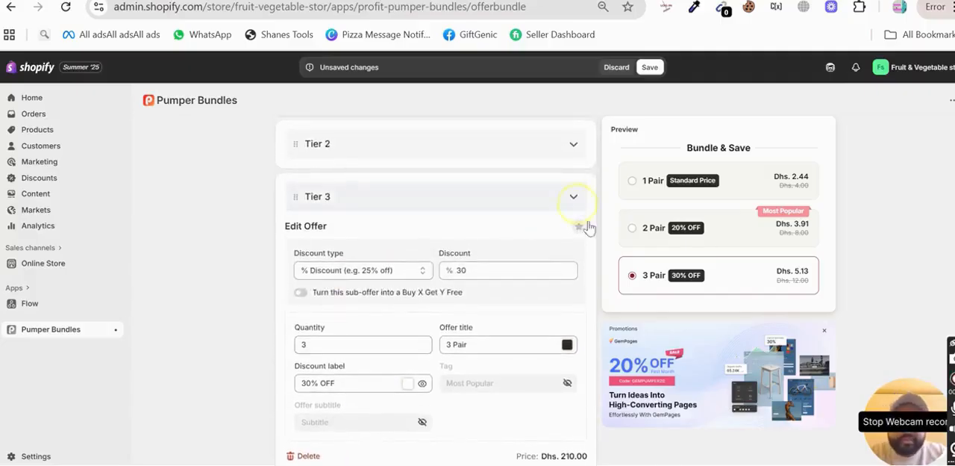
pyautogui.click(574, 199)
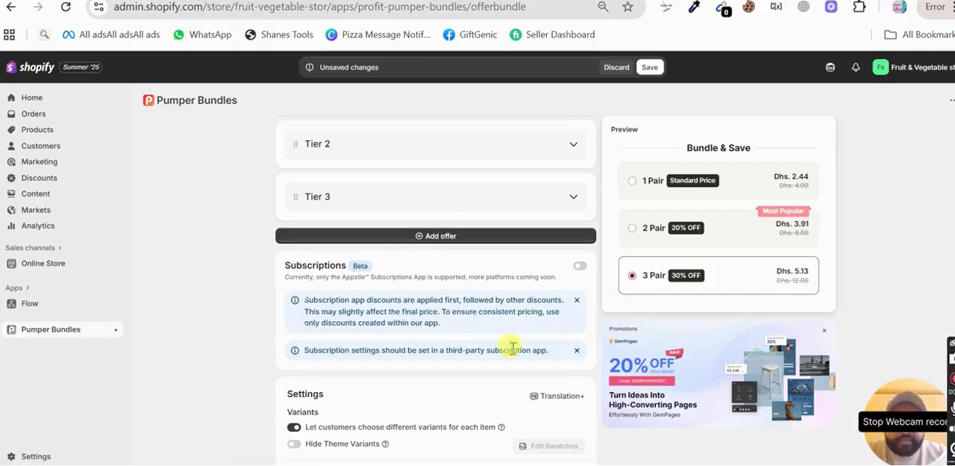
# Step: Expand Tier 3 again and compare its discount, quantity, title and label settings with the offer preview
pyautogui.scroll(1, 429, 261)
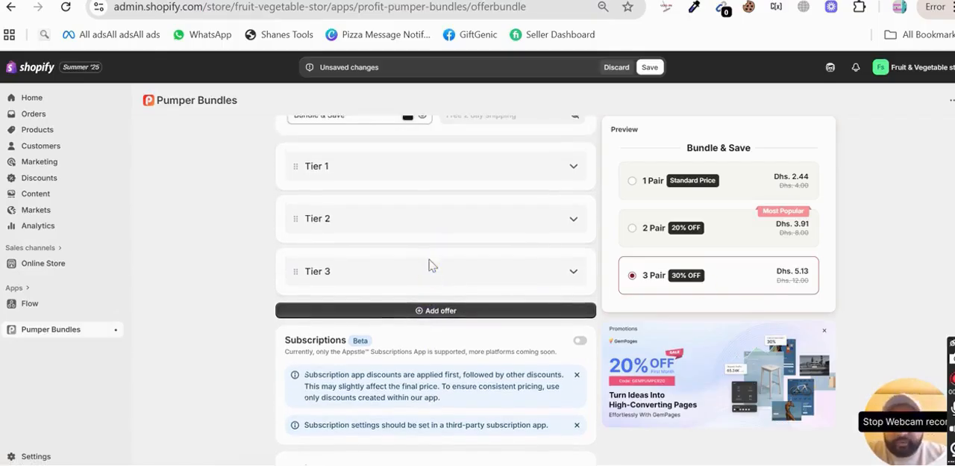
pyautogui.click(435, 276)
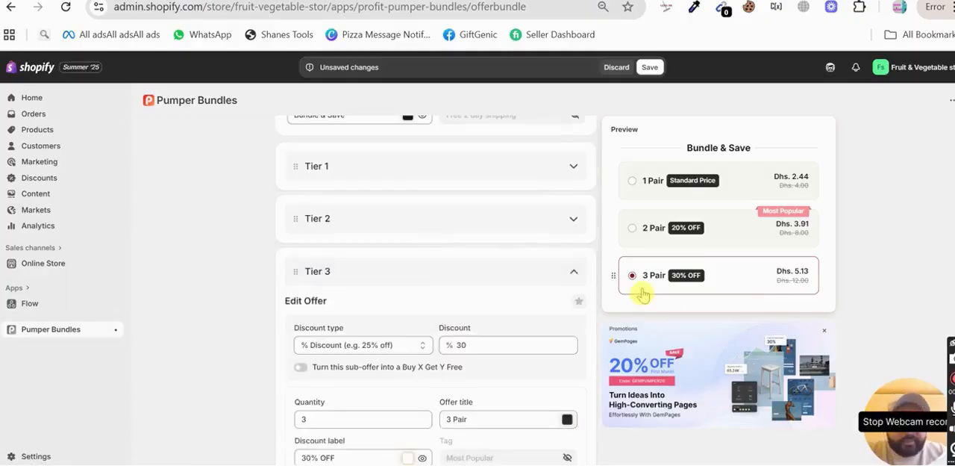
pyautogui.scroll(-1, 454, 313)
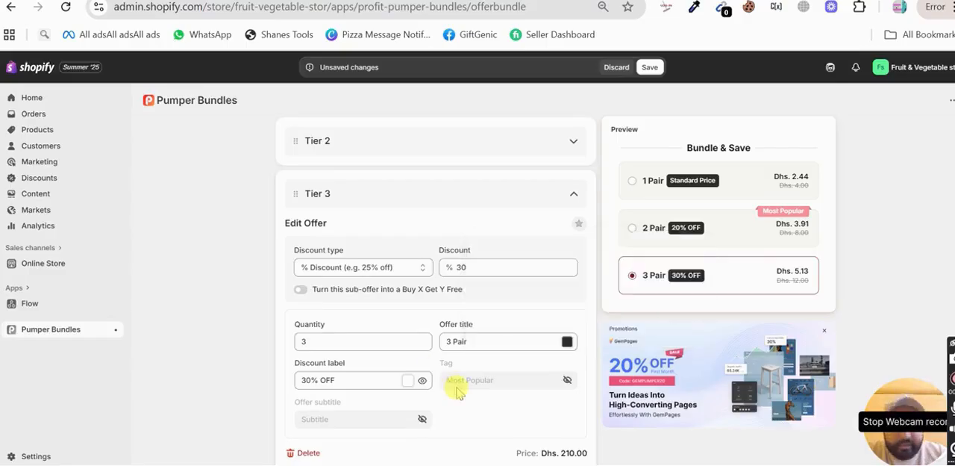
pyautogui.scroll(-1, 455, 388)
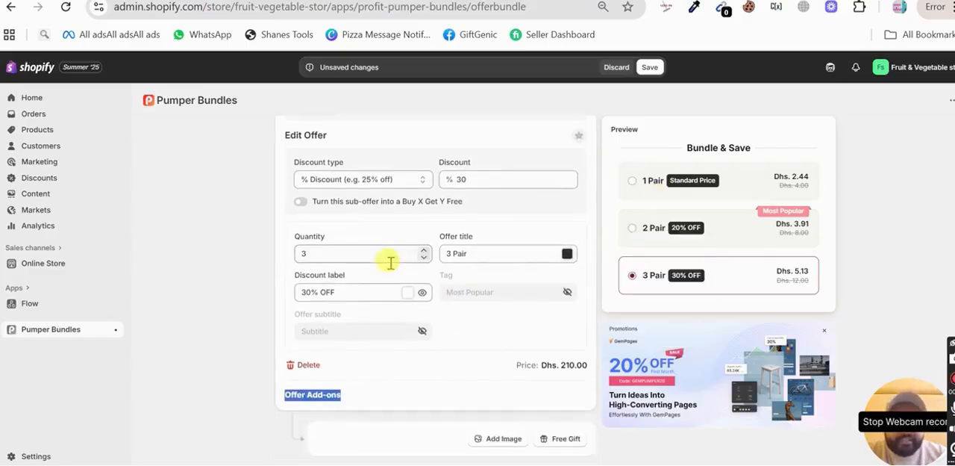
pyautogui.scroll(1, 390, 262)
pyautogui.scroll(1, 383, 268)
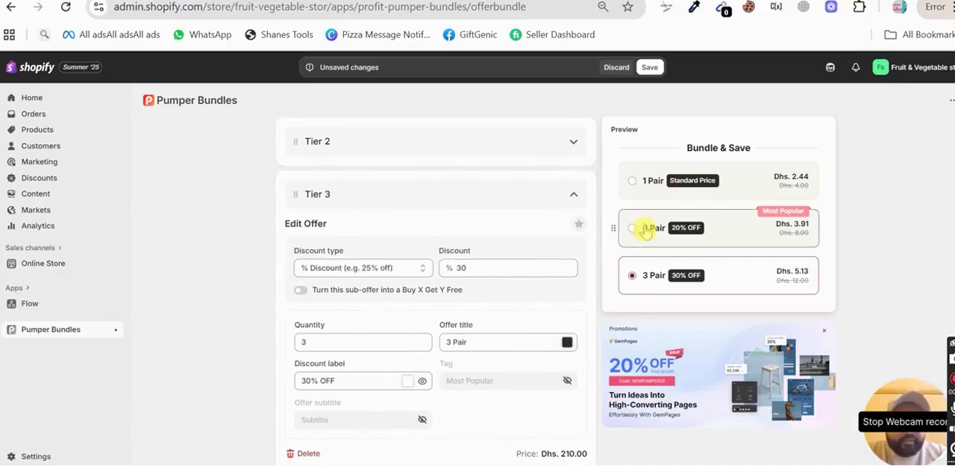
pyautogui.scroll(-1, 429, 306)
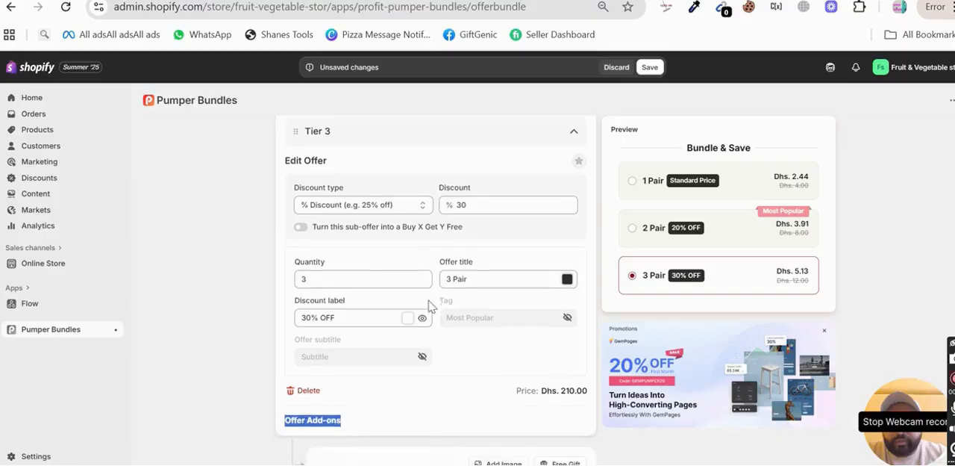
# Step: Change Tier 3's offer title to "Buy 3"
pyautogui.tripleClick(459, 281)
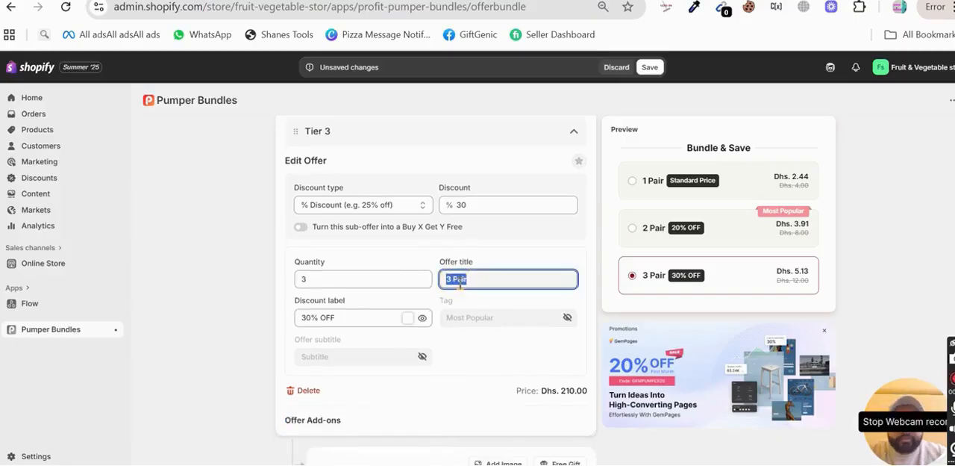
pyautogui.write('Buy 3')
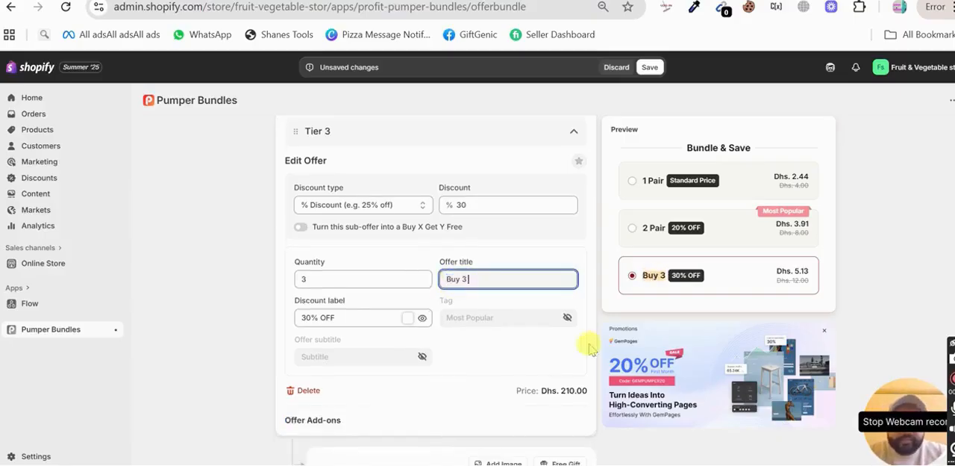
pyautogui.click(538, 362)
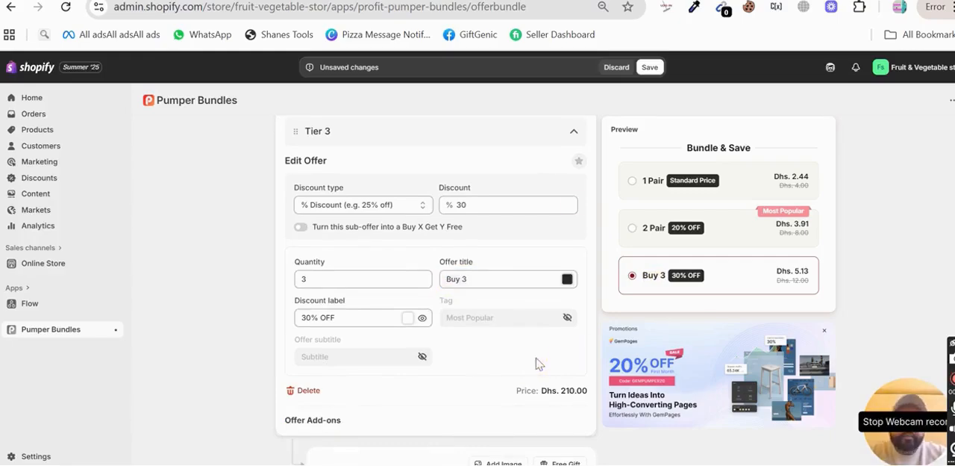
# Step: Review the remaining offer settings below Tier 3 and save the quantity break offer
pyautogui.scroll(-9, 469, 409)
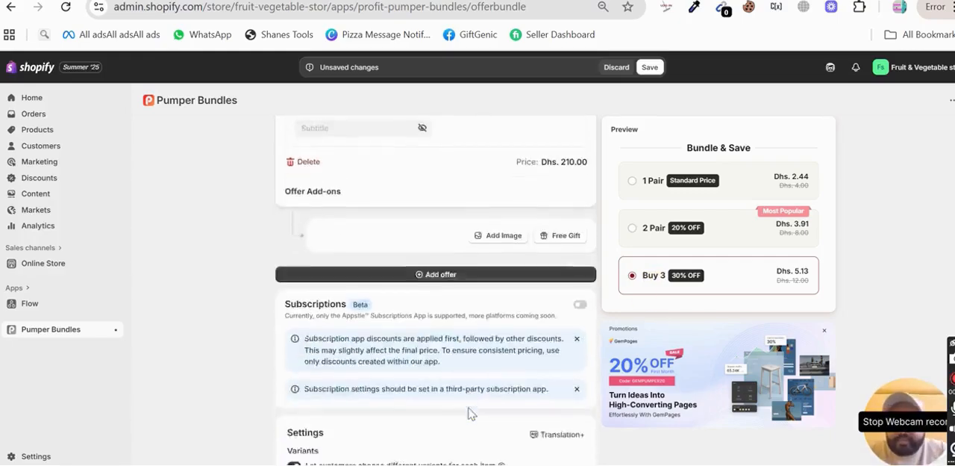
pyautogui.scroll(15, 469, 413)
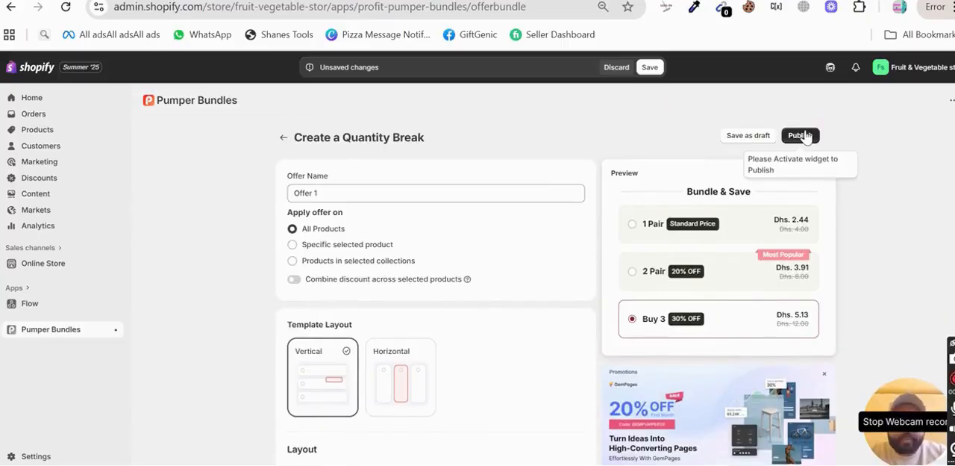
pyautogui.click(650, 67)
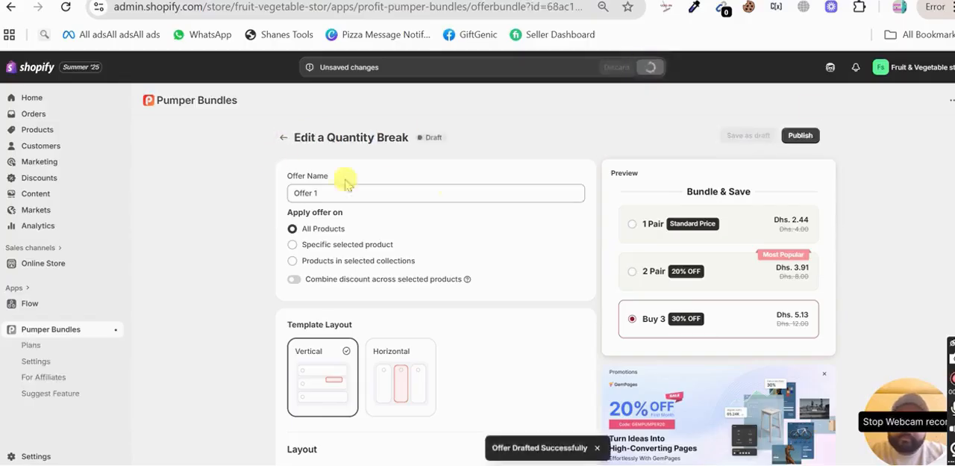
# Step: Publish the offer, enabling the Profit Pumper app embed in the live Dawn theme and saving the theme before returning to the offer
pyautogui.click(804, 135)
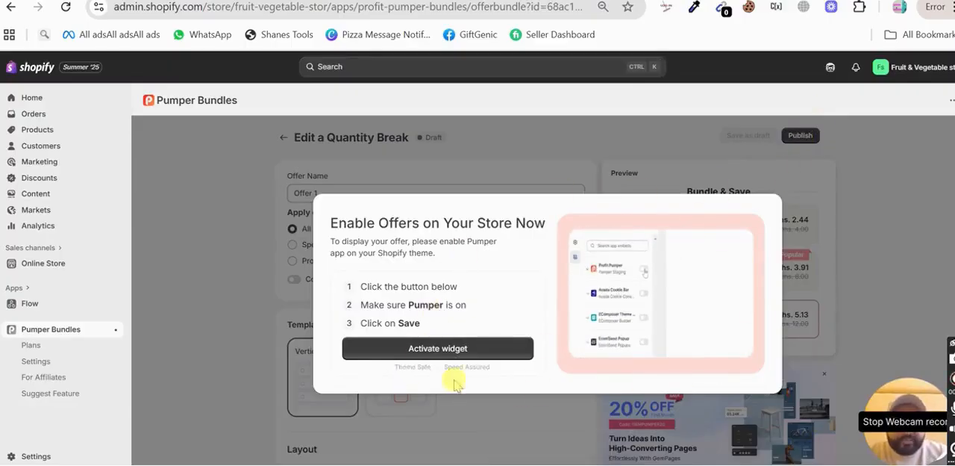
pyautogui.click(478, 351)
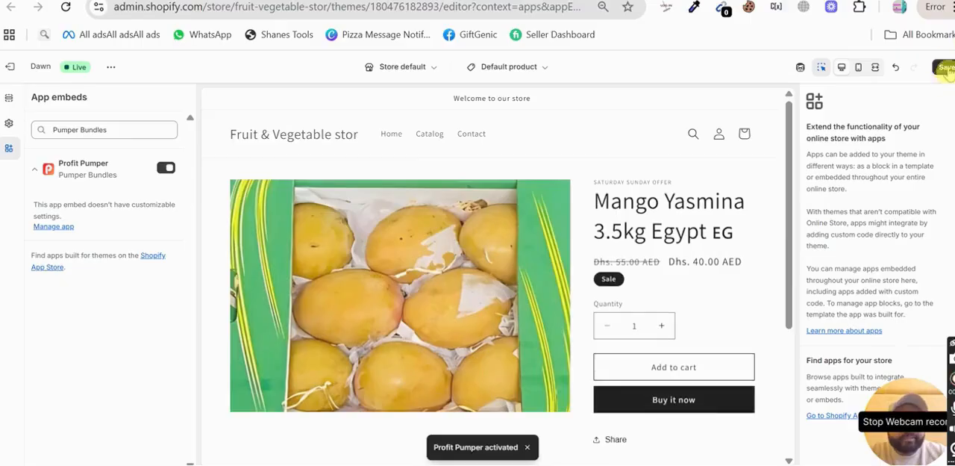
pyautogui.click(946, 68)
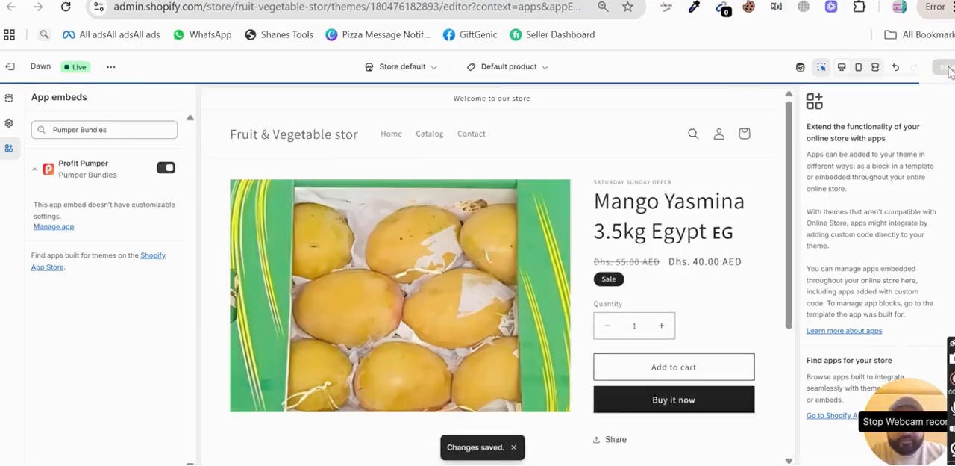
pyautogui.click(656, 0)
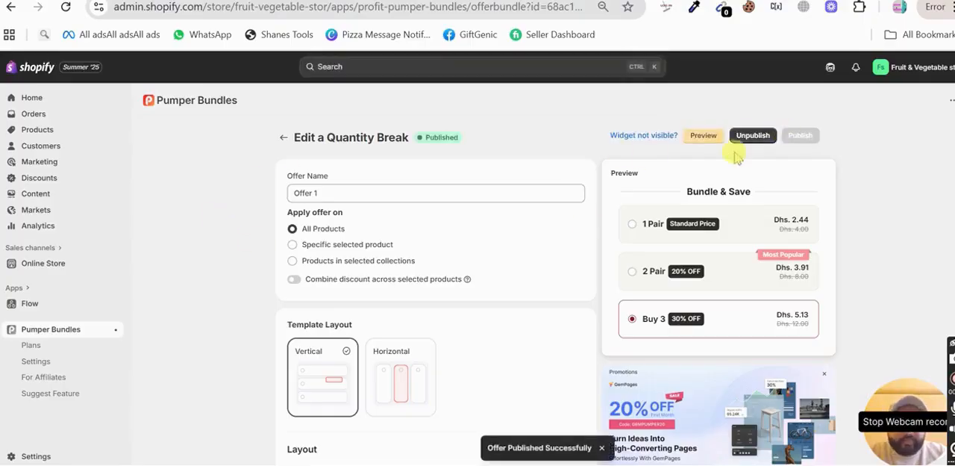
# Step: Try the offer's storefront preview, and open the store from the Online Store themes page instead
pyautogui.click(704, 137)
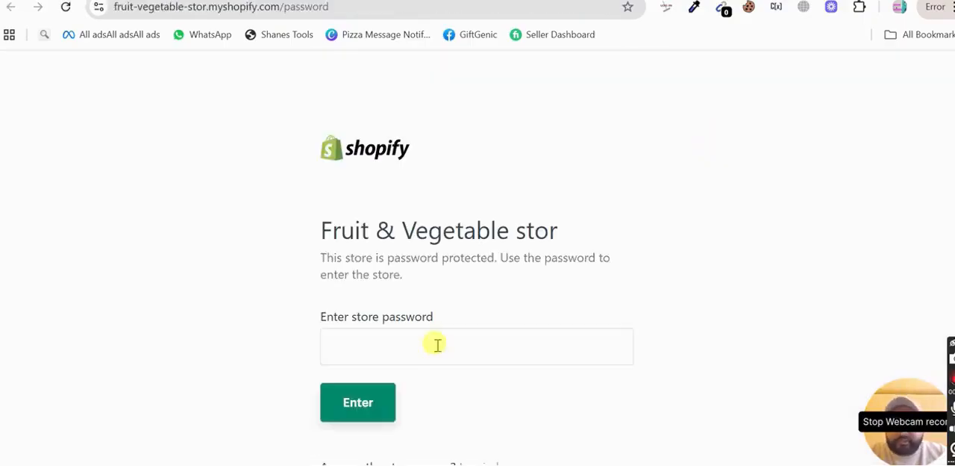
pyautogui.click(172, 2)
pyautogui.click(66, 264)
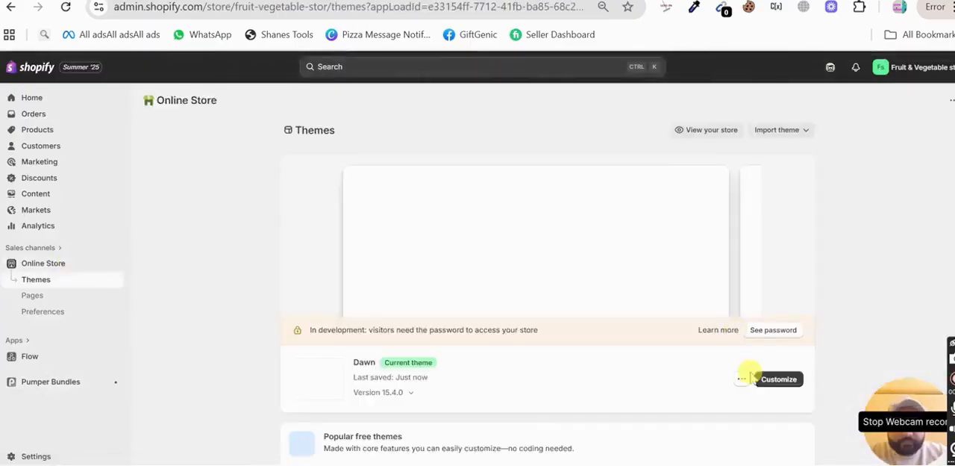
pyautogui.click(737, 379)
pyautogui.click(710, 258)
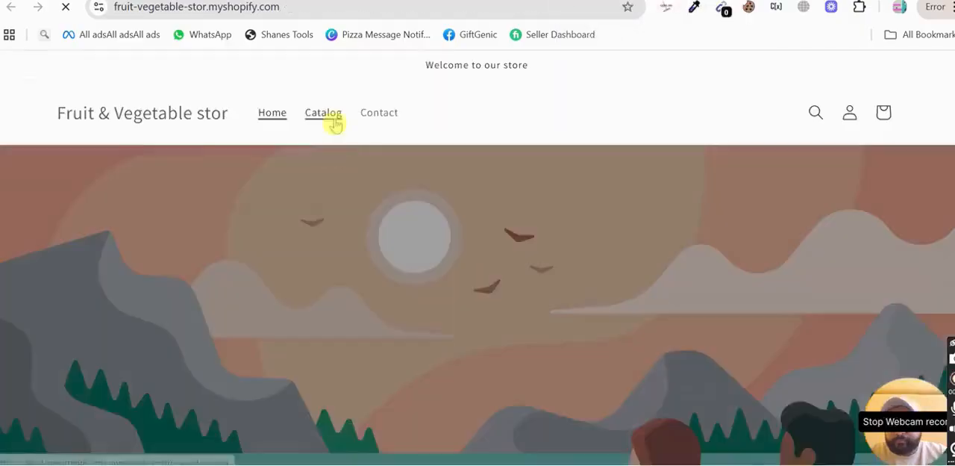
# Step: Open the Mango Yasmina 3.5kg Egypt product page from the store catalog and locate its bundle offers
pyautogui.click(331, 121)
pyautogui.scroll(-1, 159, 298)
pyautogui.click(159, 298)
pyautogui.scroll(-2, 769, 100)
pyautogui.scroll(-1, 779, 215)
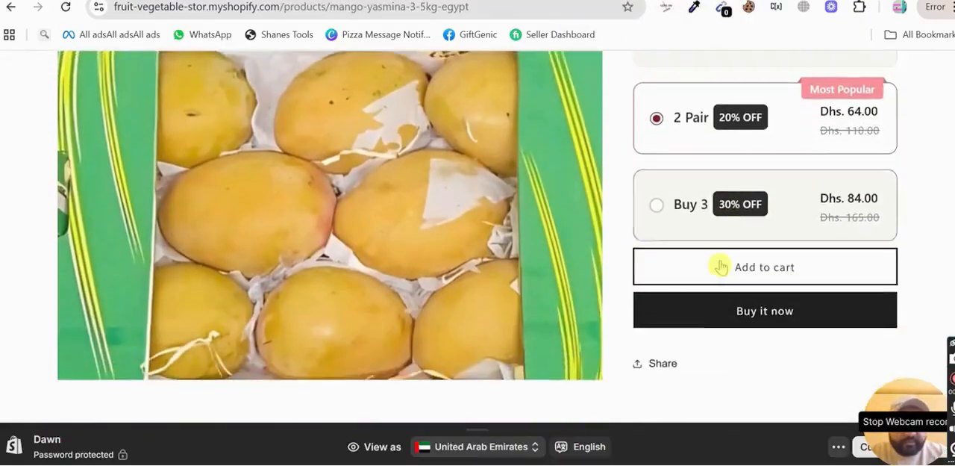
# Step: Examine the Bundle & Save tiers on the mango product page, comparing their discounts and prices with the regular product price
pyautogui.scroll(4, 678, 271)
pyautogui.scroll(-1, 747, 214)
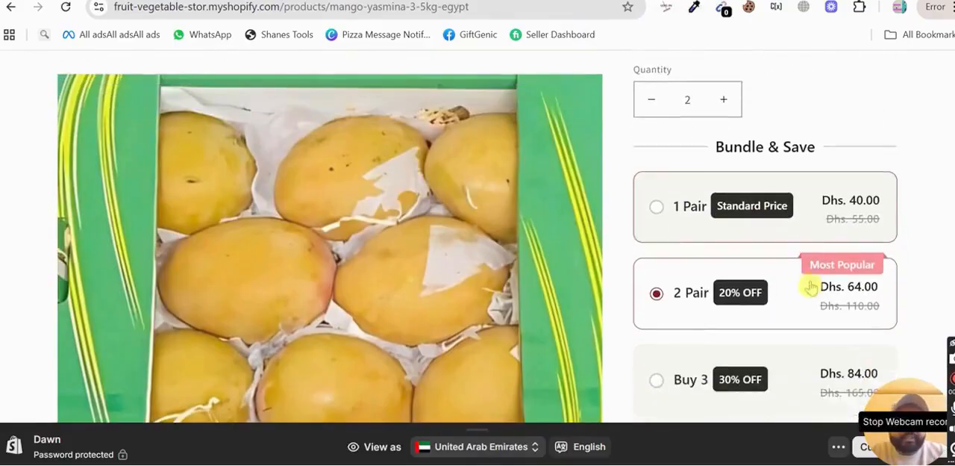
pyautogui.scroll(2, 806, 287)
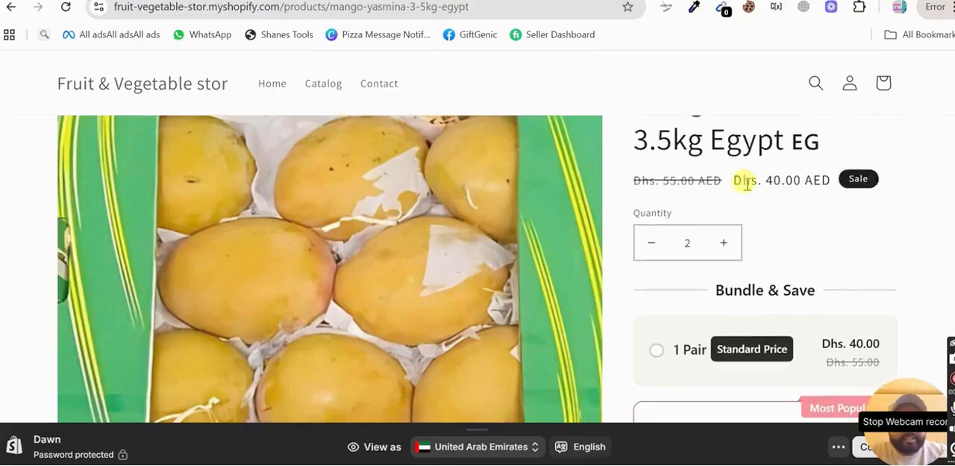
pyautogui.scroll(-1, 739, 262)
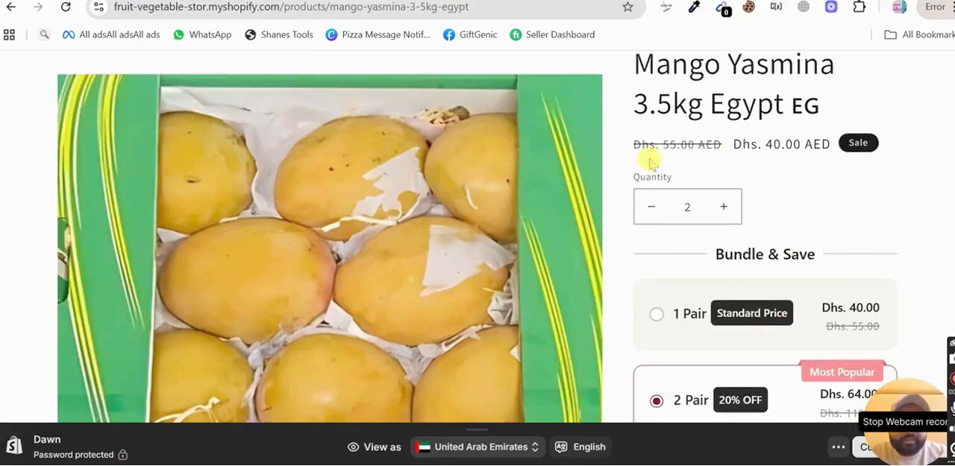
pyautogui.scroll(-1, 762, 276)
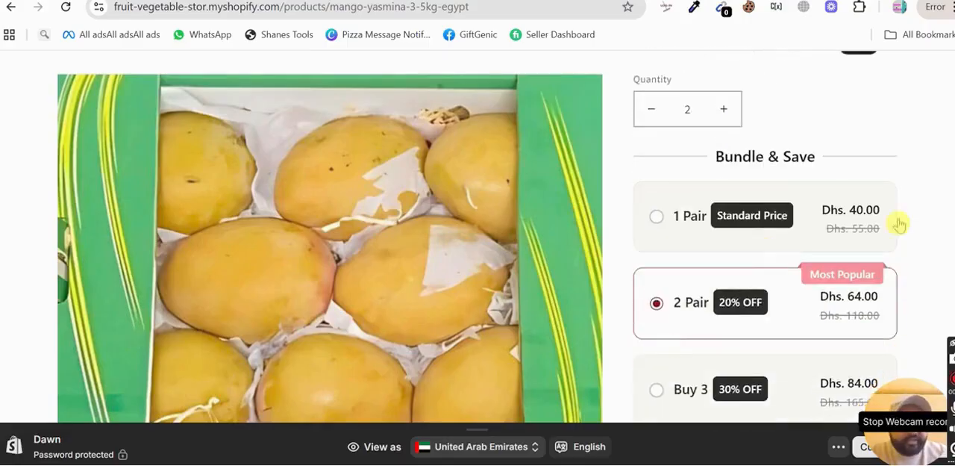
pyautogui.scroll(-2, 789, 224)
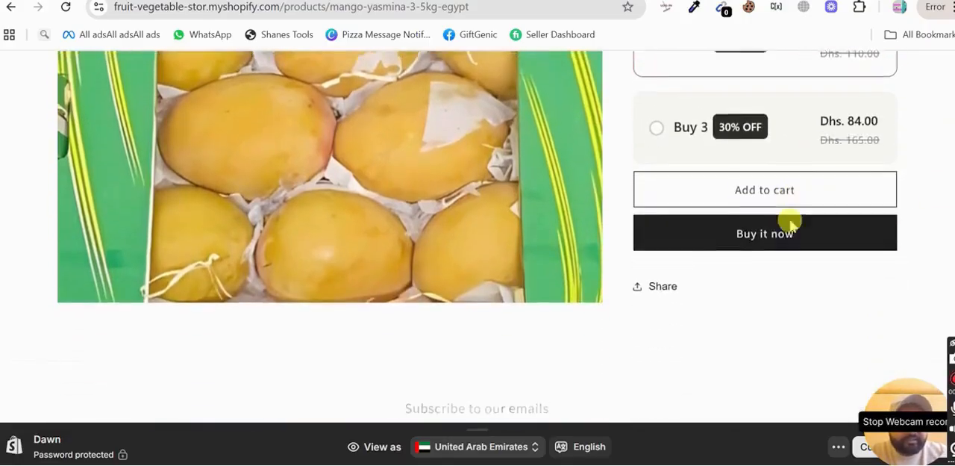
pyautogui.scroll(1, 789, 224)
pyautogui.scroll(2, 791, 226)
pyautogui.scroll(-3, 791, 226)
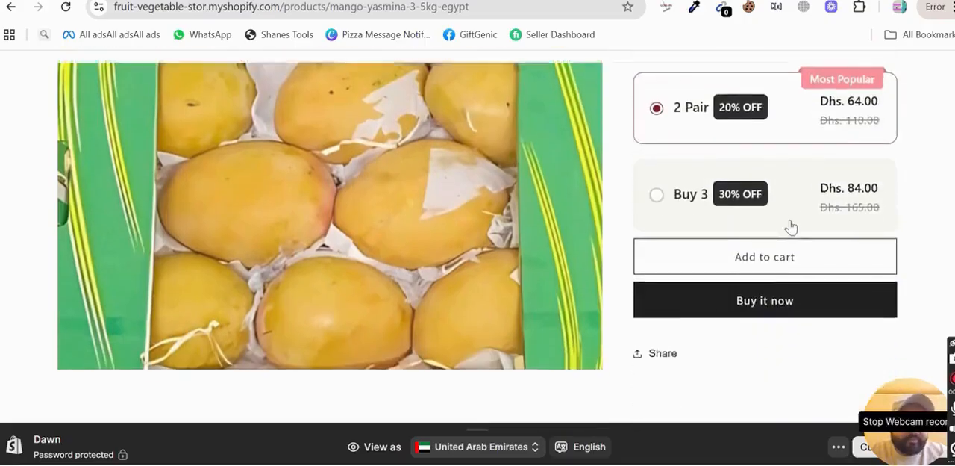
pyautogui.scroll(1, 792, 226)
pyautogui.scroll(1, 791, 227)
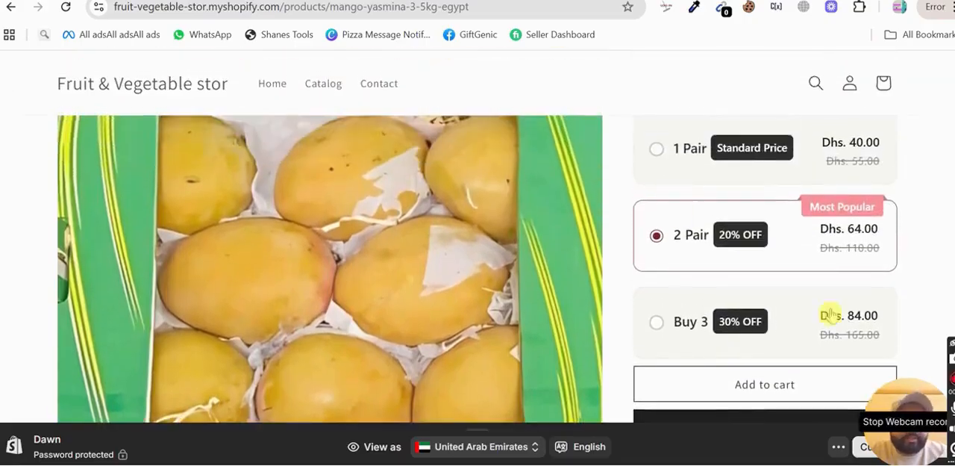